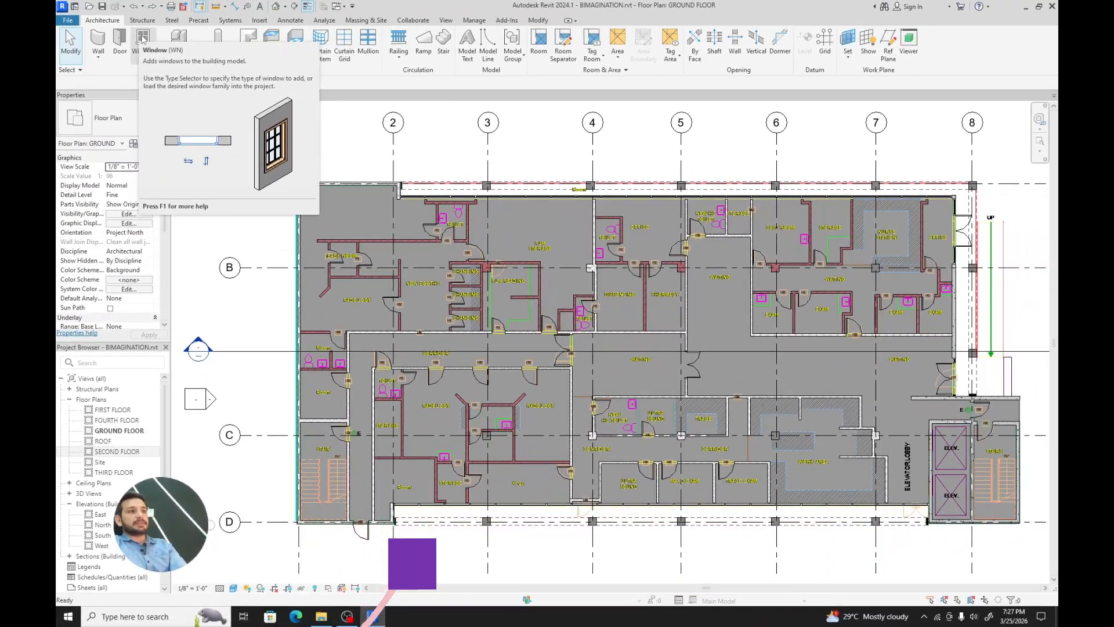
Step: Place a Fixed 36" x 72" window in the exterior wall along grid A, about 9' from the wall corner near grid 2
{"action": "left_click", "coordinate": [143, 39]}
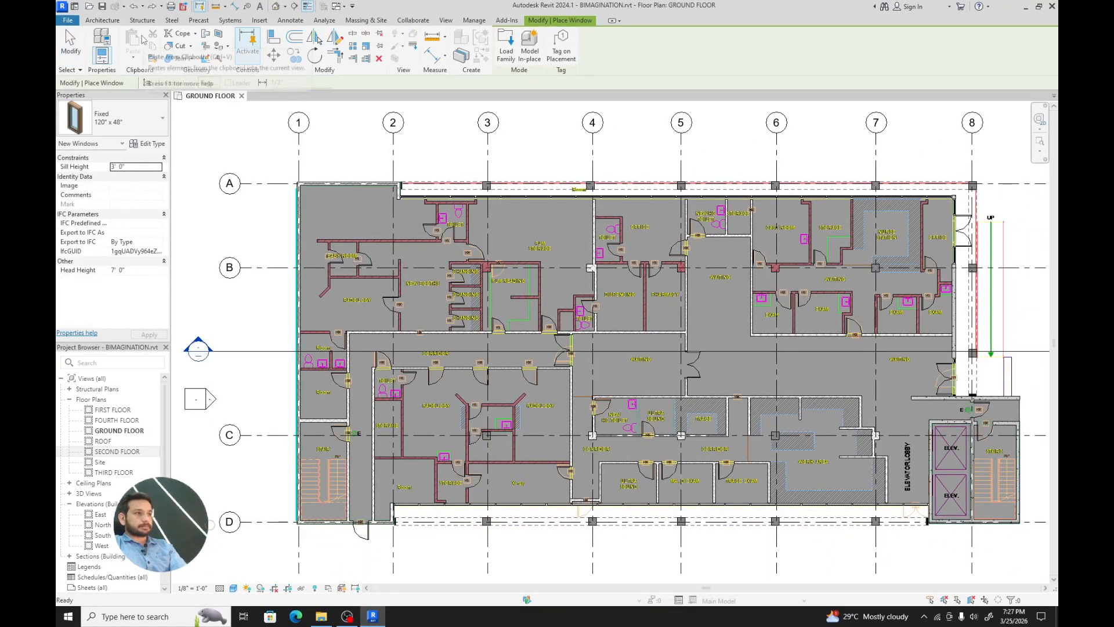
{"action": "left_click", "coordinate": [145, 120]}
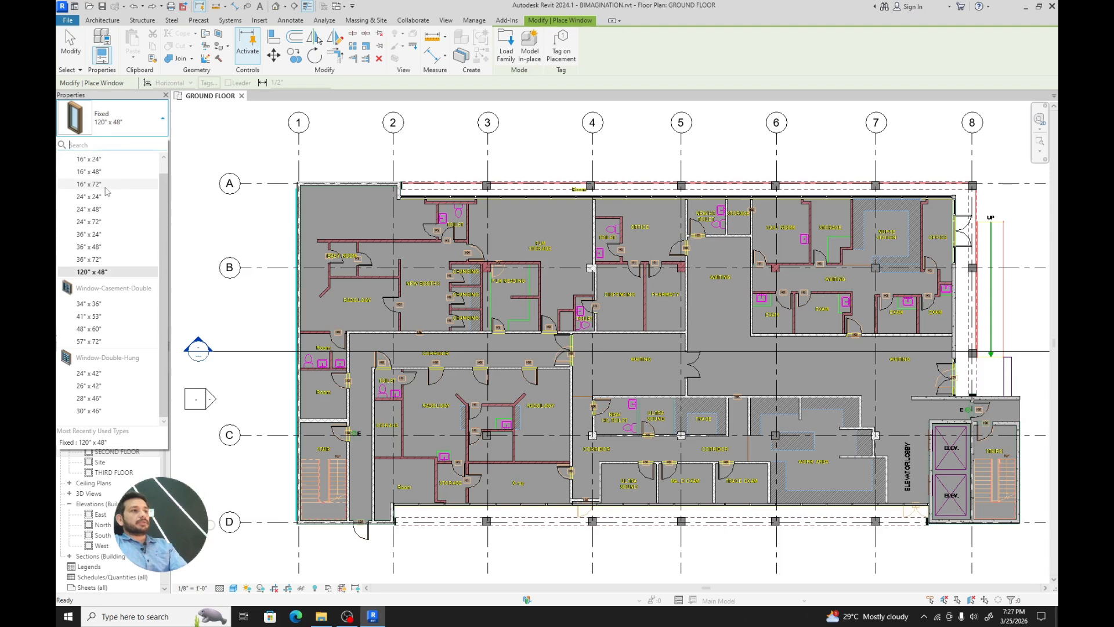
{"action": "scroll", "coordinate": [105, 195], "scroll_direction": "up", "scroll_amount": 1}
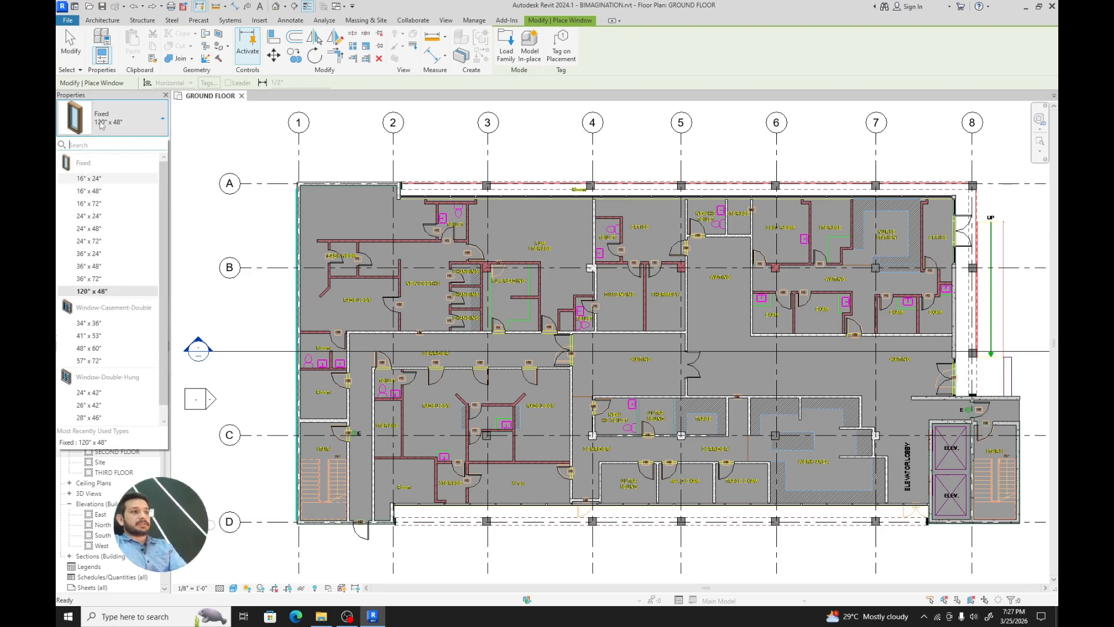
{"action": "mouse_move", "coordinate": [86, 167]}
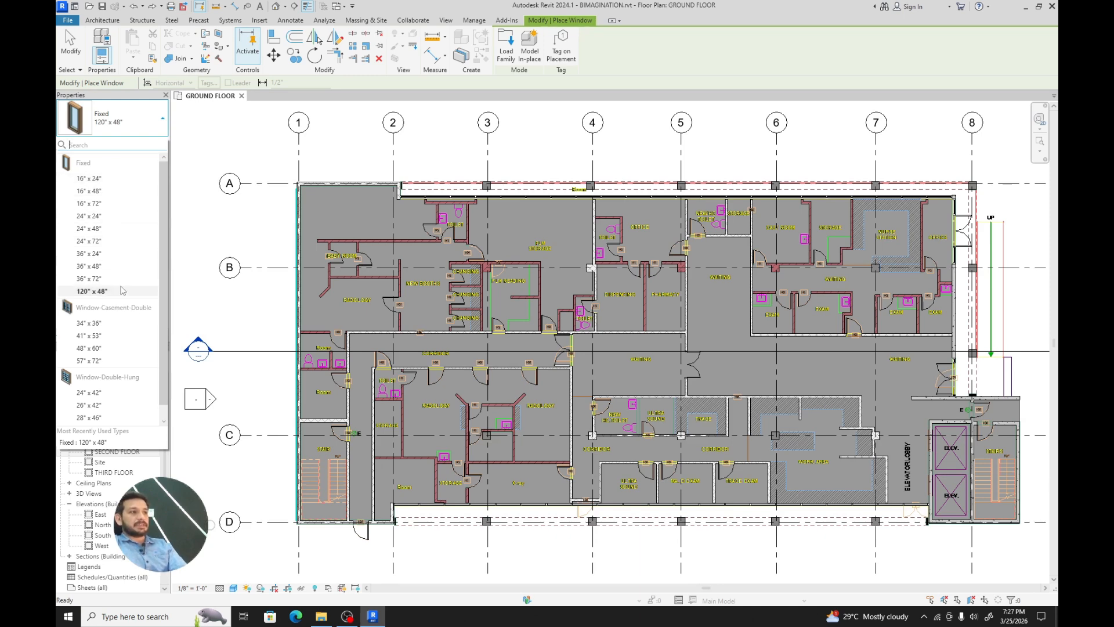
{"action": "left_click", "coordinate": [91, 280]}
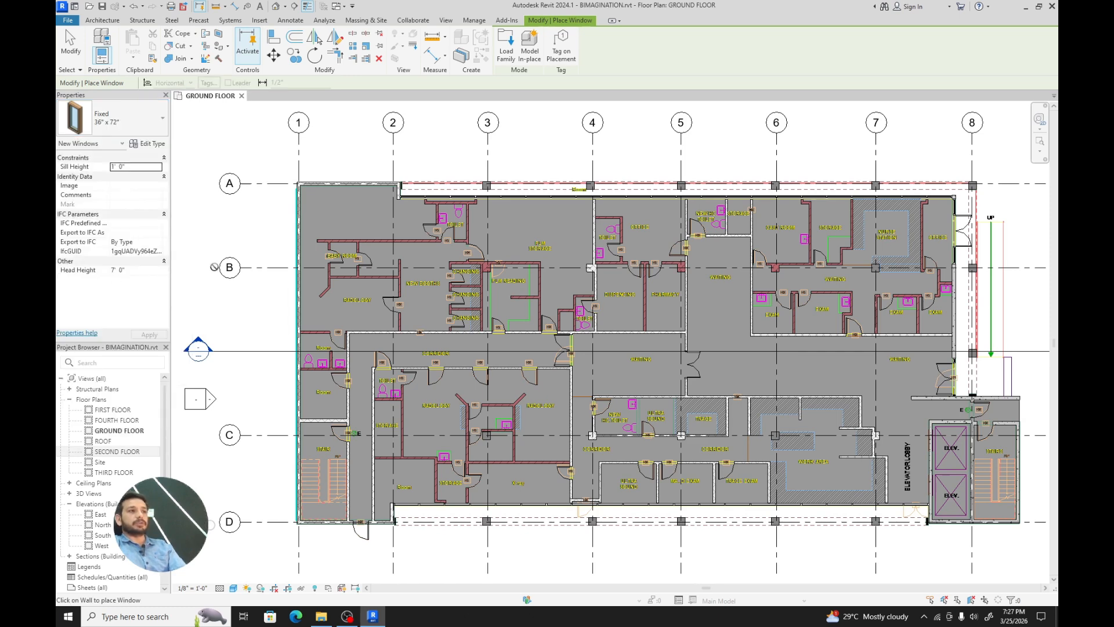
{"action": "scroll", "coordinate": [302, 210], "scroll_direction": "up", "scroll_amount": 5}
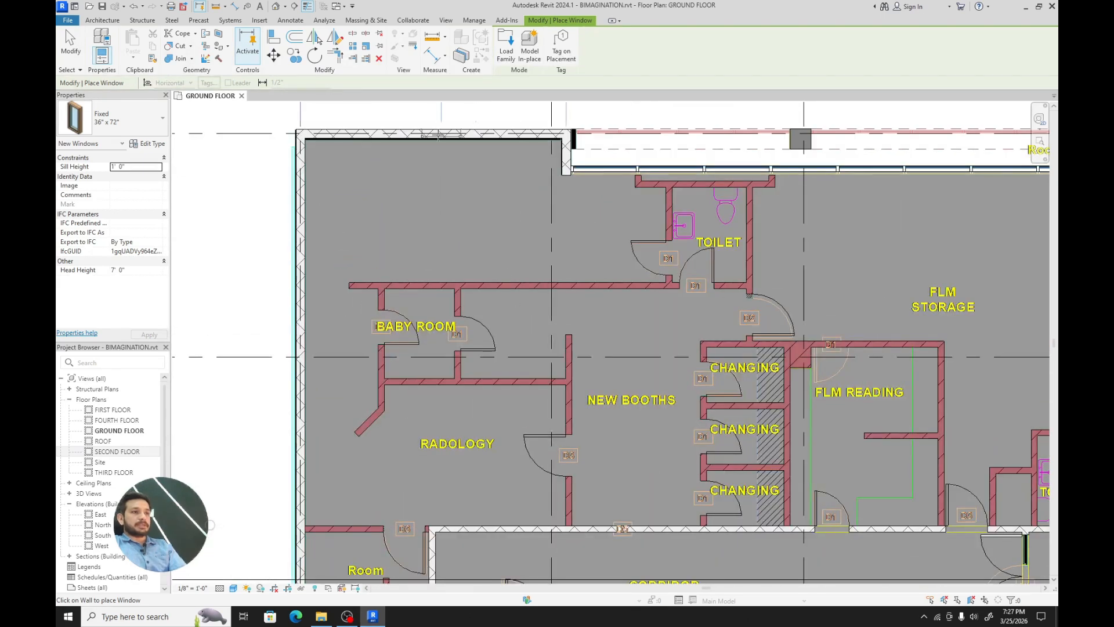
{"action": "scroll", "coordinate": [417, 151], "scroll_direction": "up", "scroll_amount": 5}
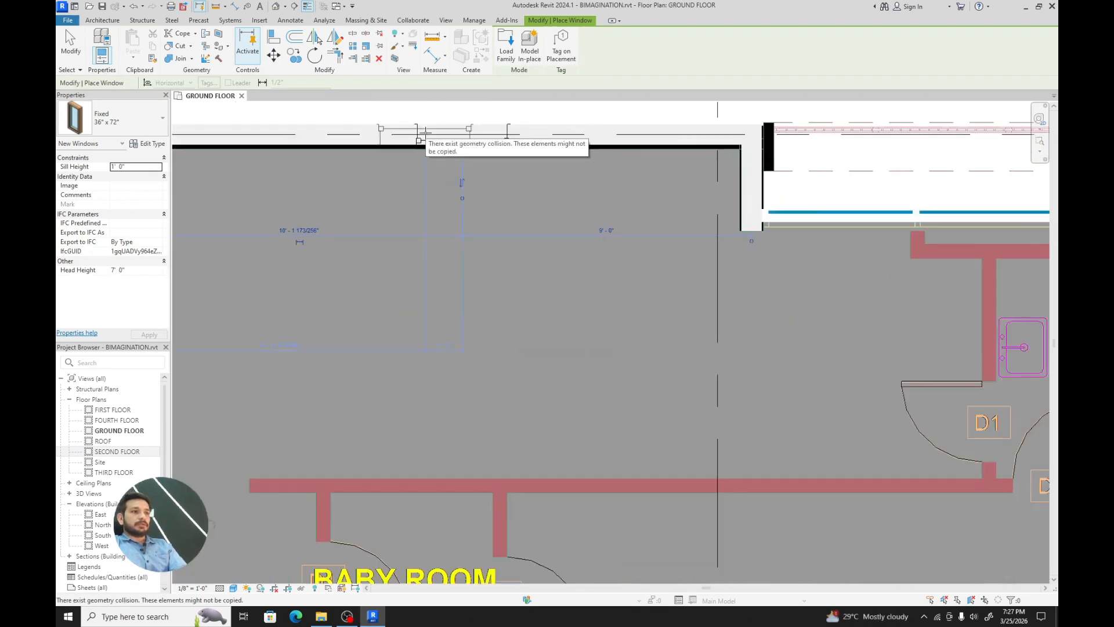
{"action": "middle_click_drag", "start_coordinate": [425, 186], "coordinate": [426, 221]}
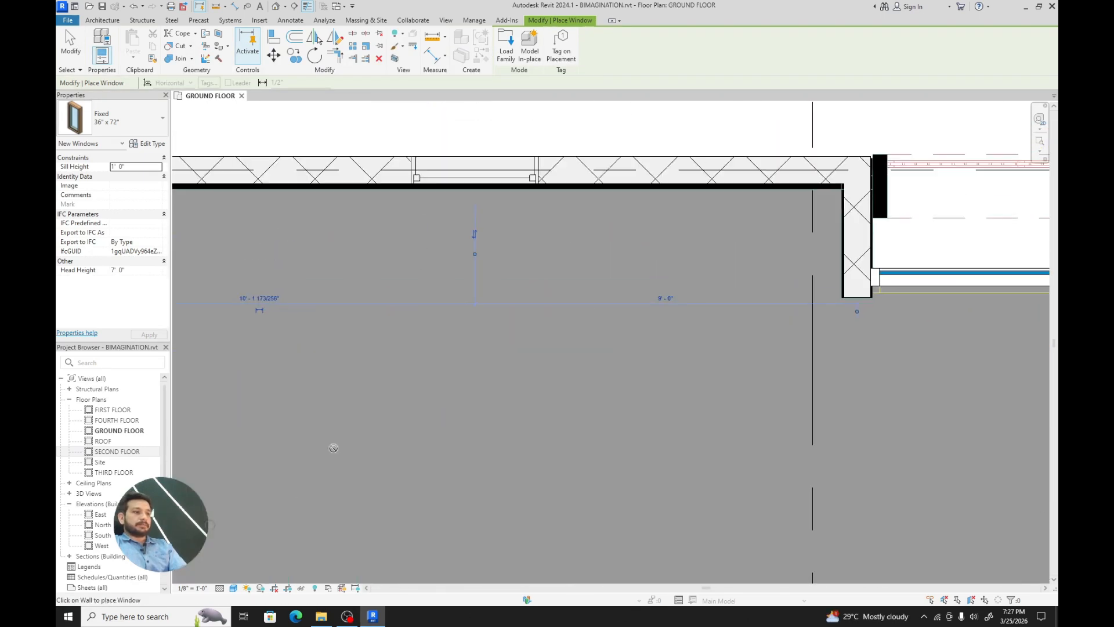
Step: Switch the plan to Hidden Line style and place two windows in the grid 1 wall, about 6'-6" below grid A and 9' apart
{"action": "left_click", "coordinate": [234, 589]}
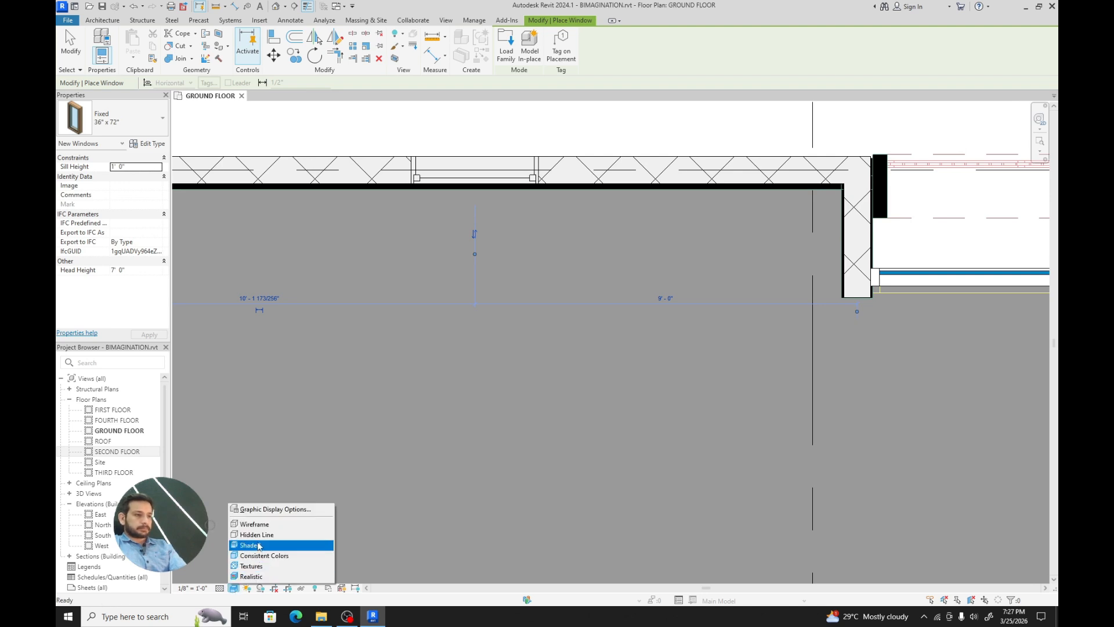
{"action": "left_click", "coordinate": [257, 534]}
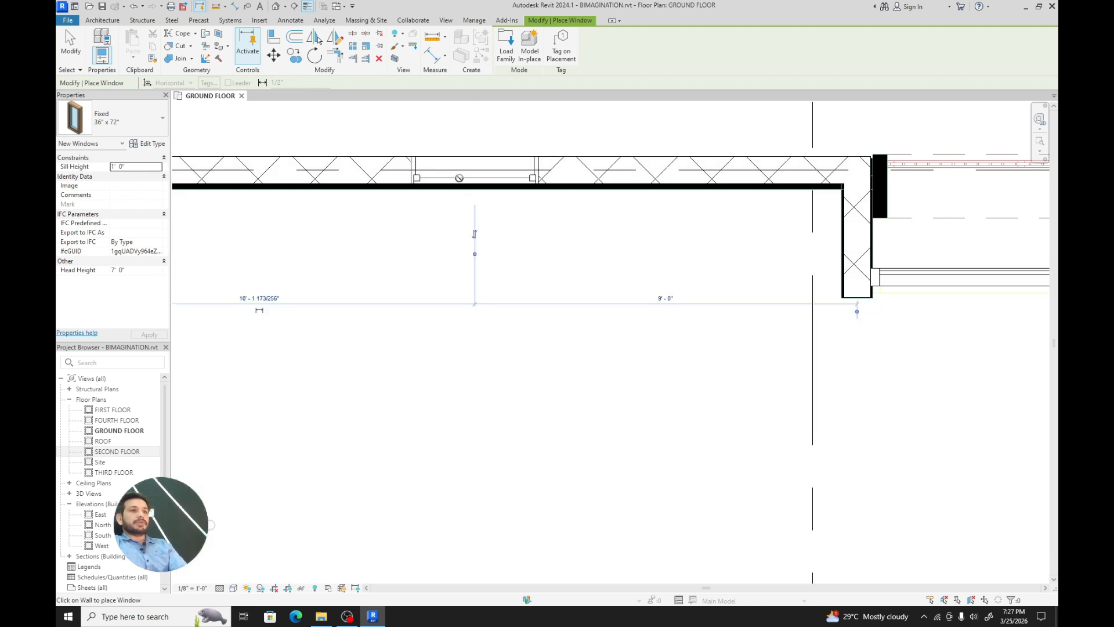
{"action": "scroll", "coordinate": [604, 264], "scroll_direction": "down", "scroll_amount": 5}
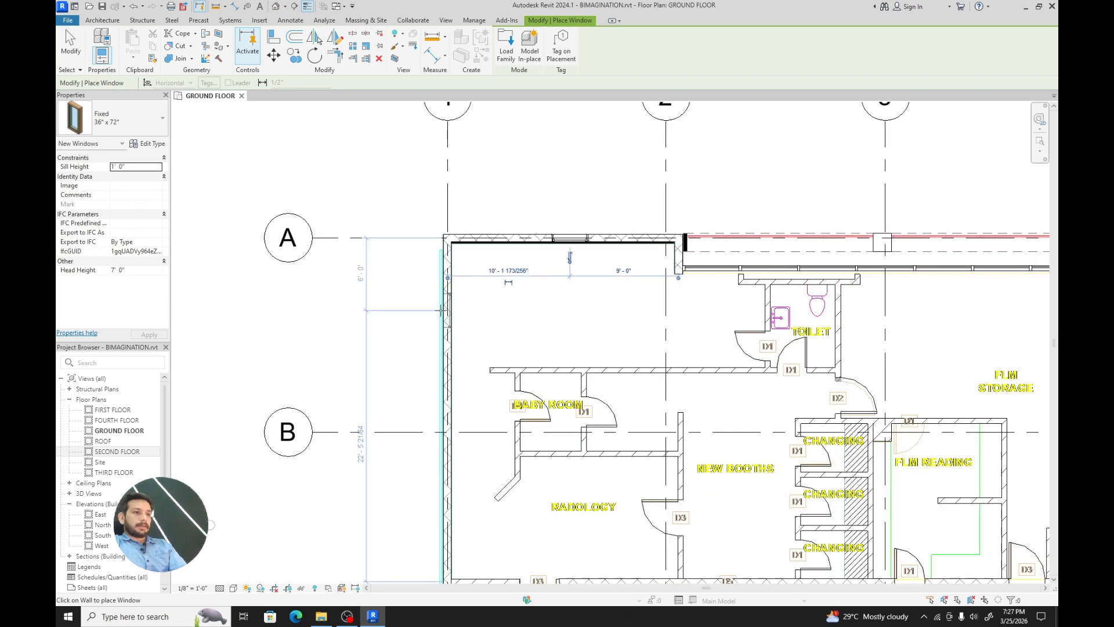
{"action": "left_click", "coordinate": [446, 317]}
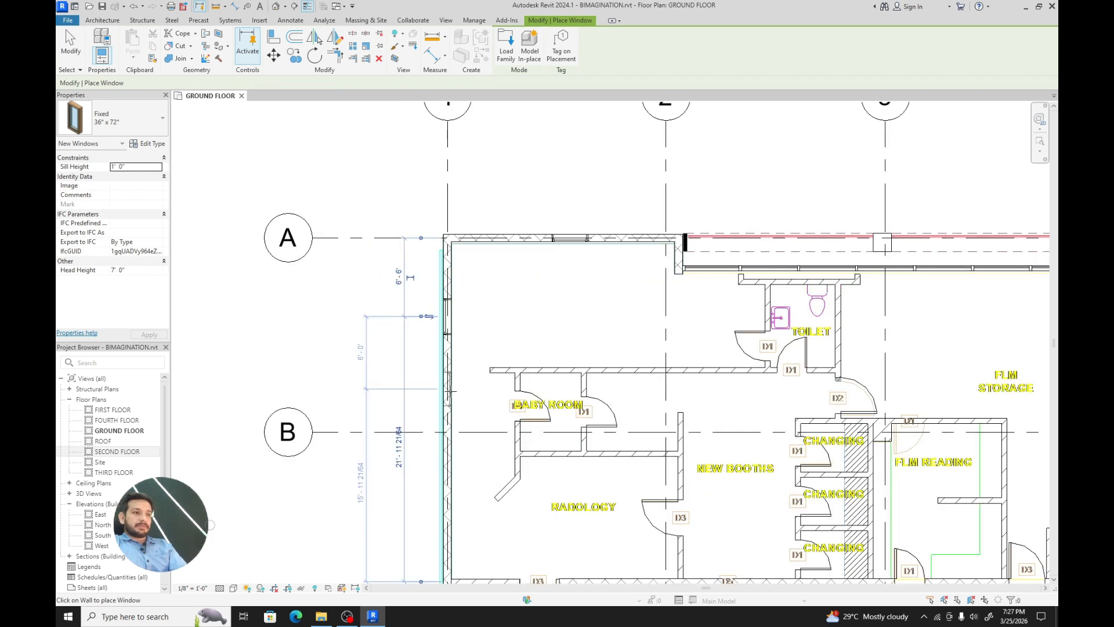
{"action": "left_click", "coordinate": [449, 427]}
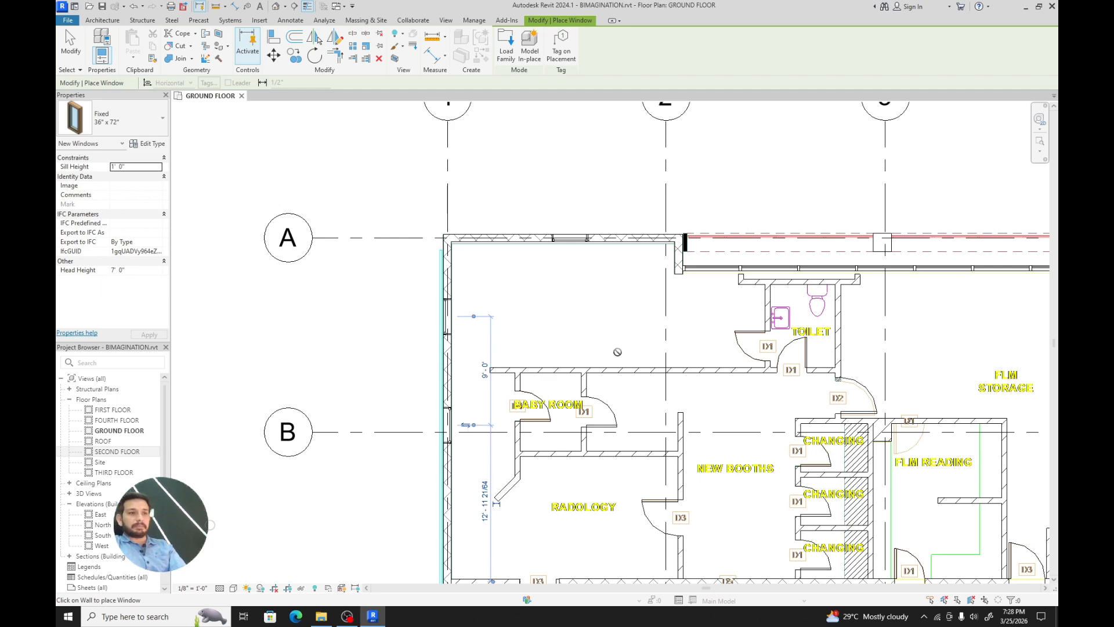
Step: Place another 36" x 72" window in the grid 1 wall of the room above the stair, about 4'-6" from the stair-side wall
{"action": "scroll", "coordinate": [508, 221], "scroll_direction": "down", "scroll_amount": 3}
{"action": "middle_click_drag", "start_coordinate": [442, 387], "coordinate": [494, 295]}
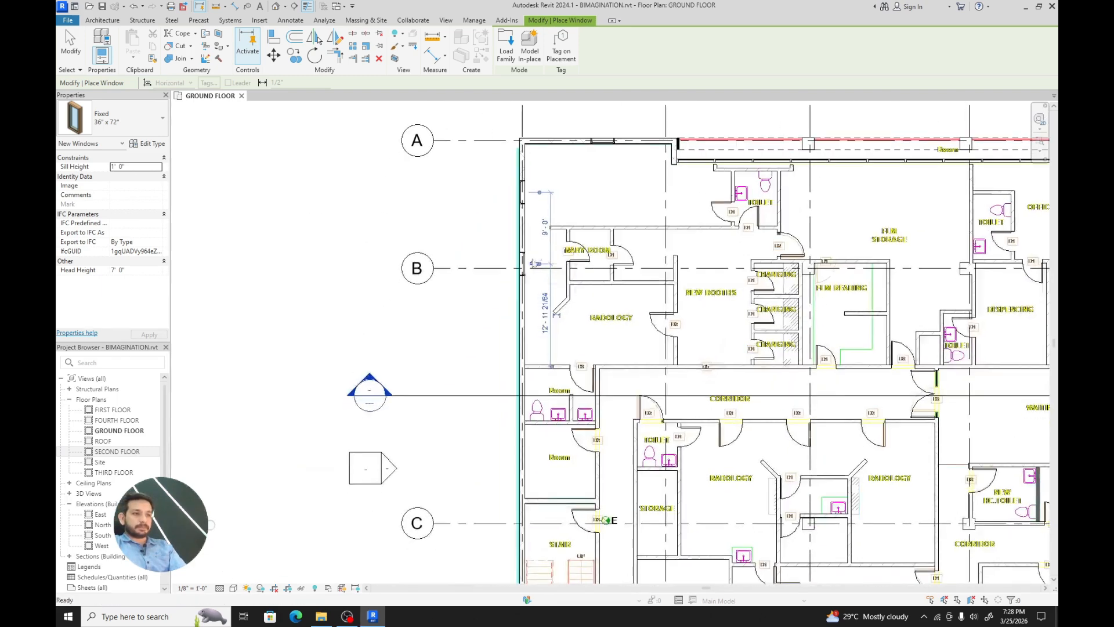
{"action": "scroll", "coordinate": [497, 296], "scroll_direction": "up", "scroll_amount": 4}
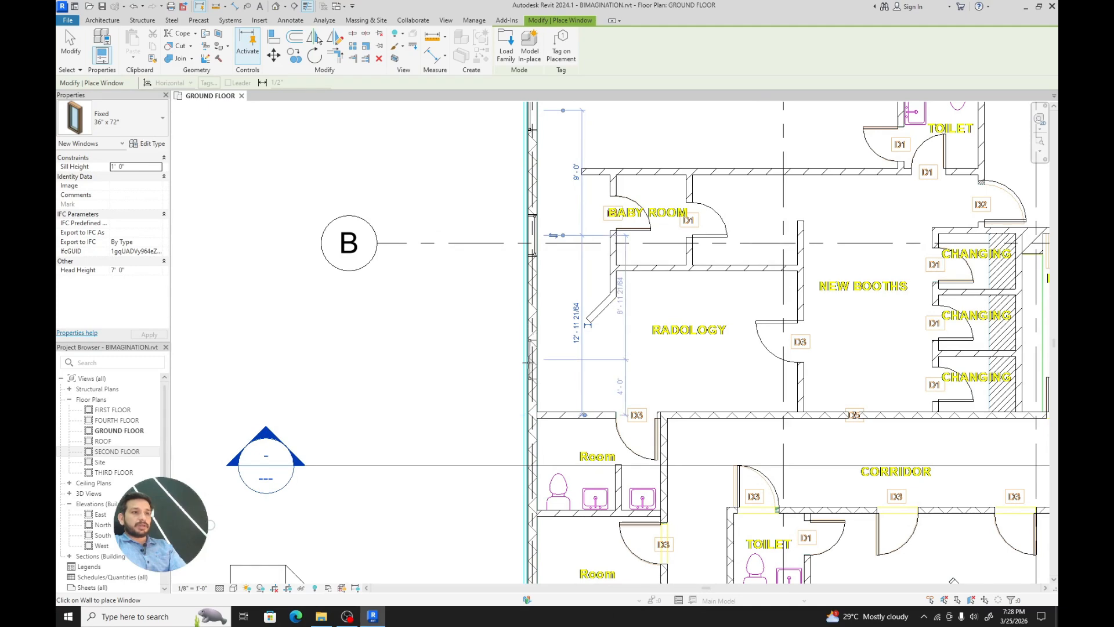
{"action": "middle_click_drag", "start_coordinate": [449, 587], "coordinate": [480, 336]}
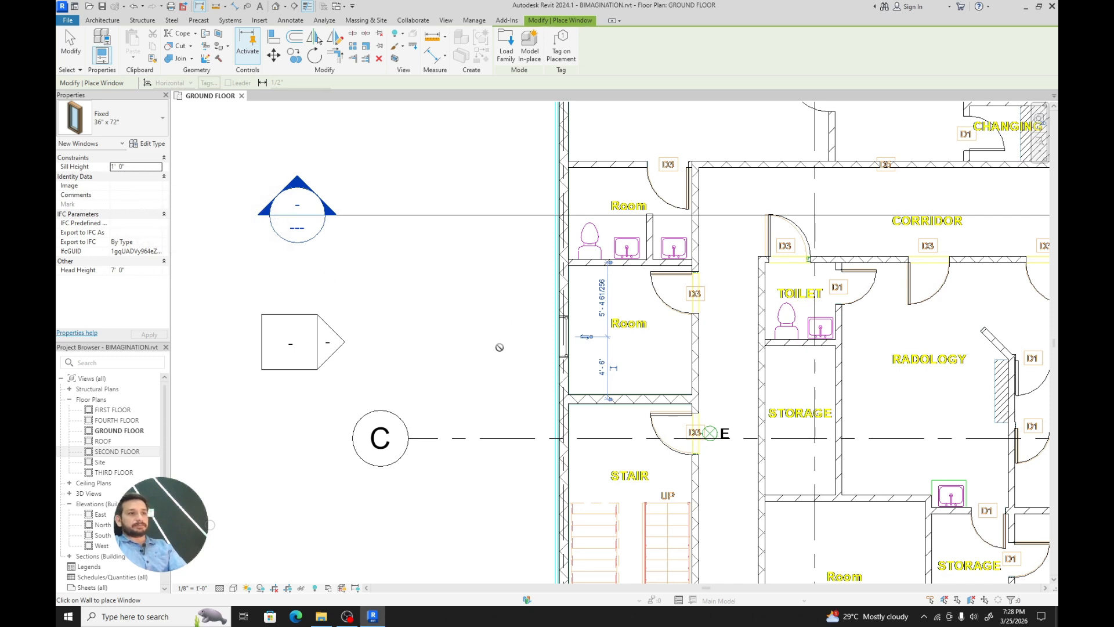
{"action": "key", "text": "Escape"}
{"action": "key", "text": "Escape"}
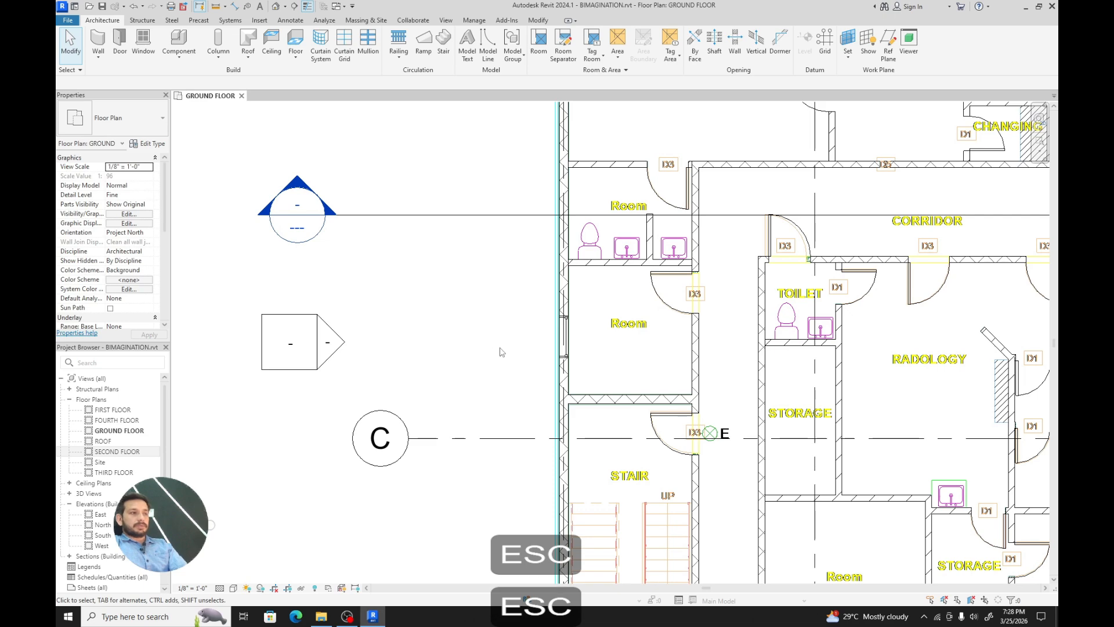
Step: Open the default 3D view and select all instances of the Fixed 36" x 72" window visible in the view
{"action": "left_click", "coordinate": [275, 6]}
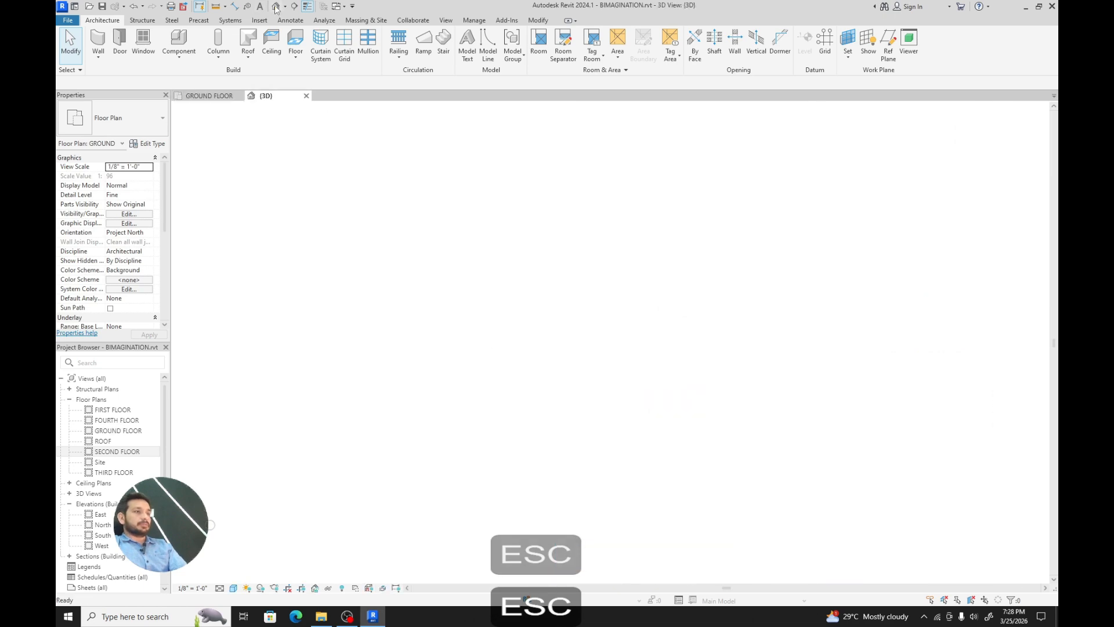
{"action": "scroll", "coordinate": [675, 543], "scroll_direction": "up", "scroll_amount": 6}
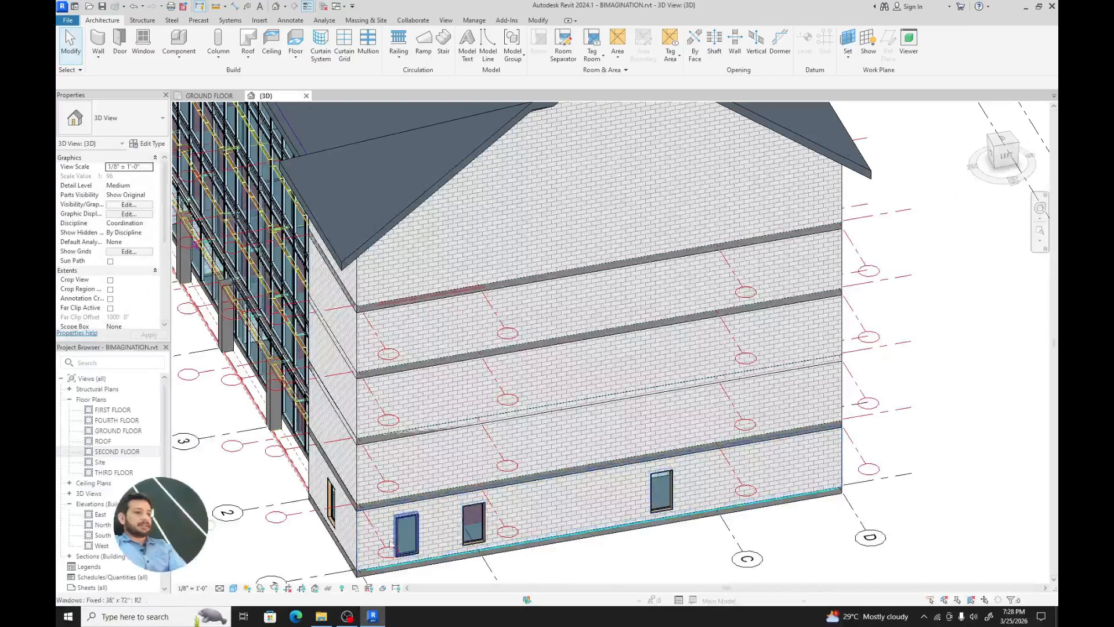
{"action": "left_click", "coordinate": [664, 500]}
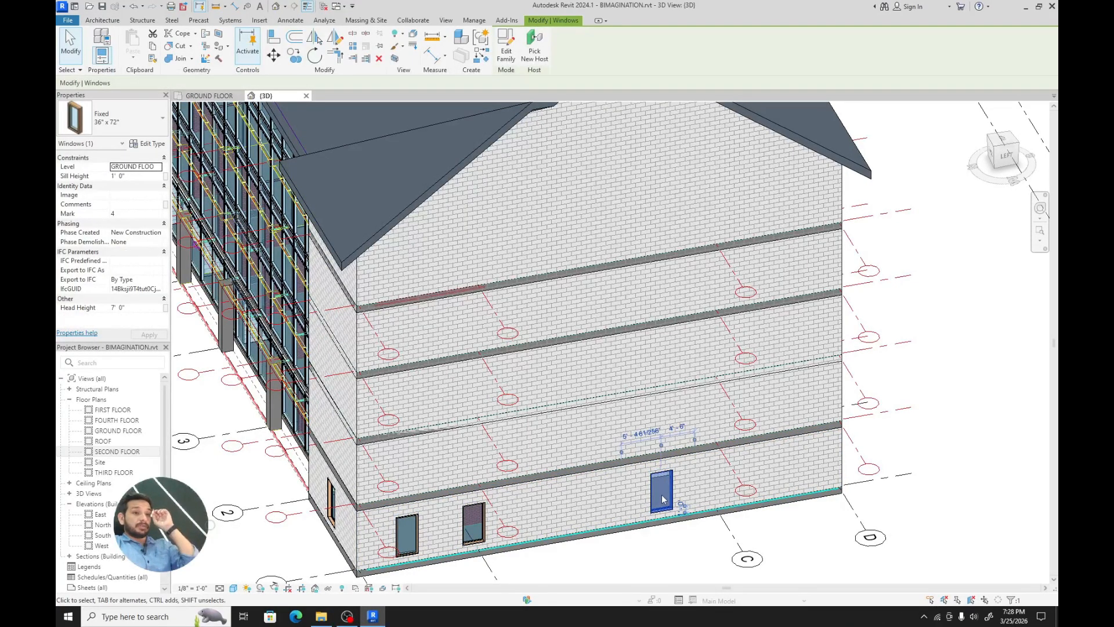
{"action": "right_click", "coordinate": [664, 500]}
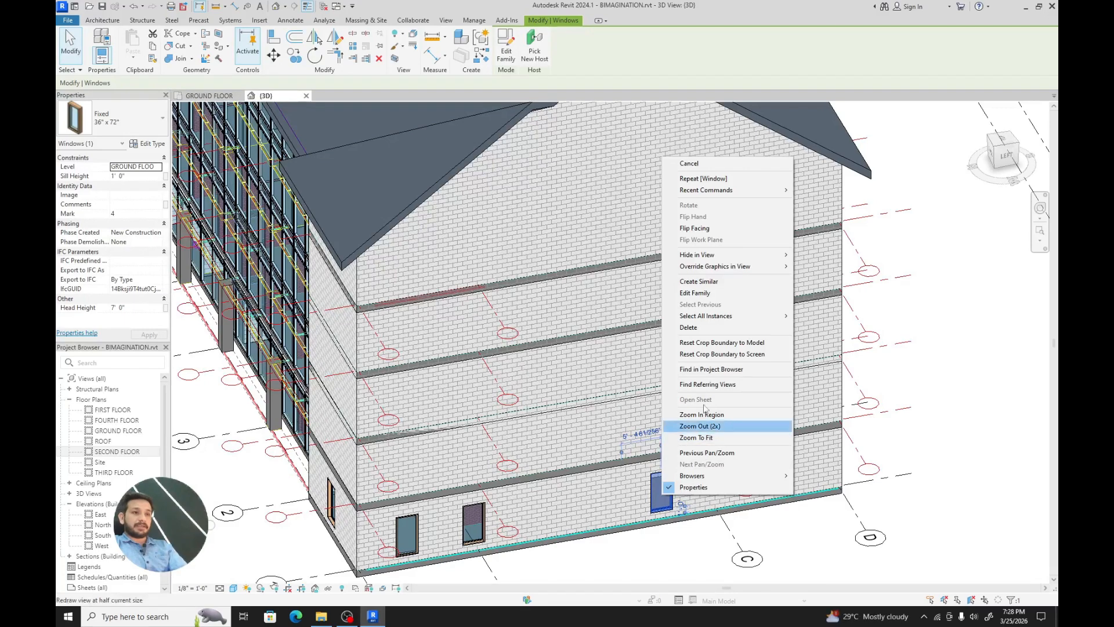
{"action": "mouse_move", "coordinate": [720, 321]}
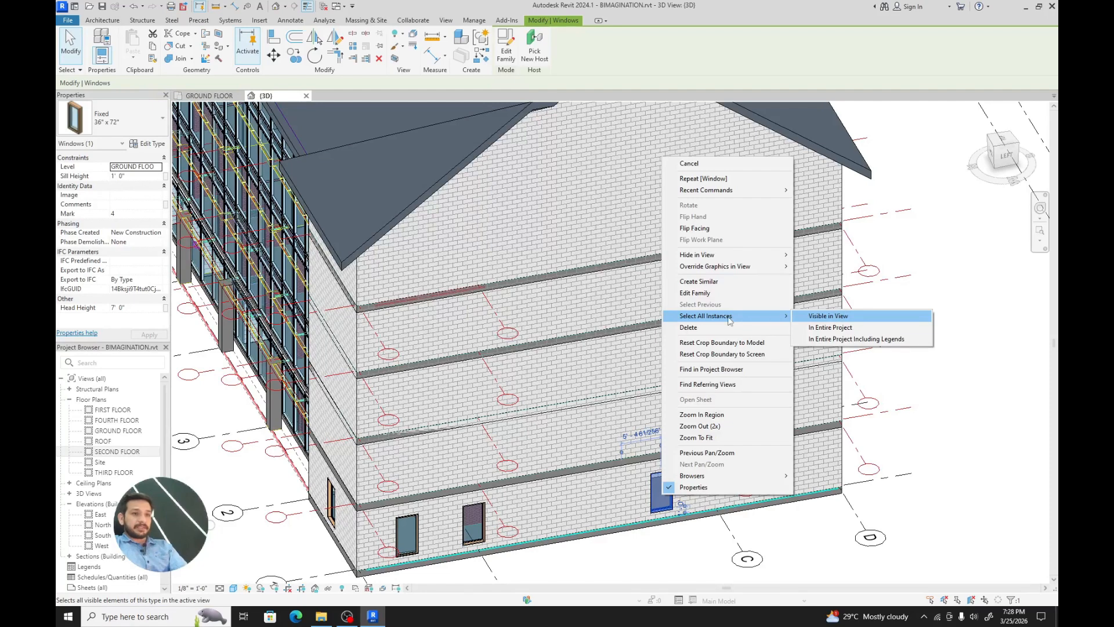
{"action": "left_click", "coordinate": [823, 321]}
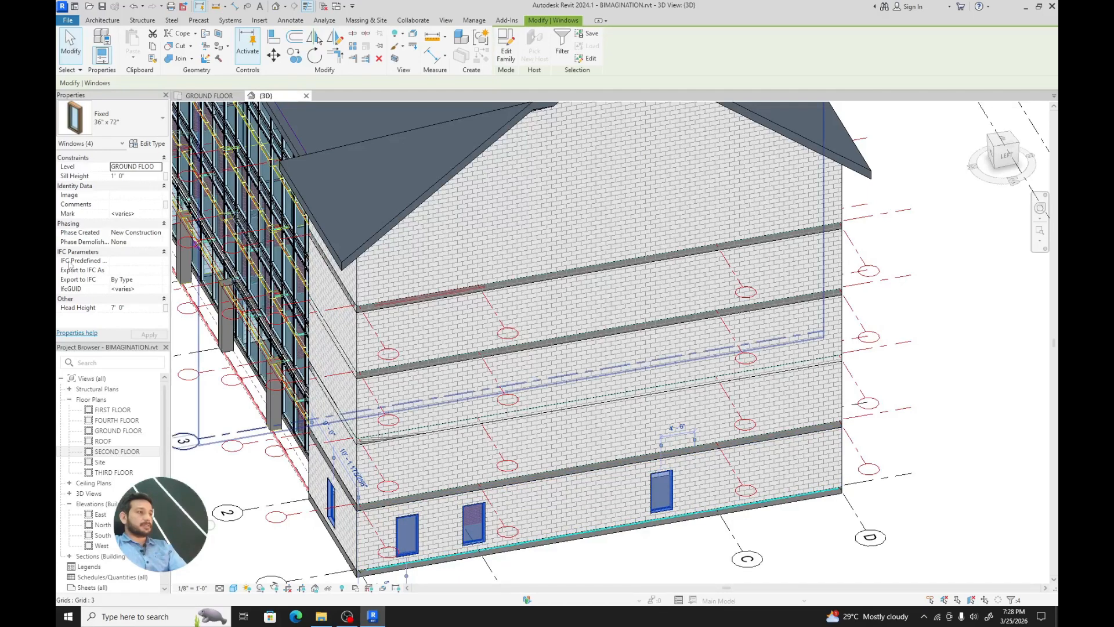
Step: Set the sill height of the selected windows to 2' 0"
{"action": "left_click", "coordinate": [115, 175]}
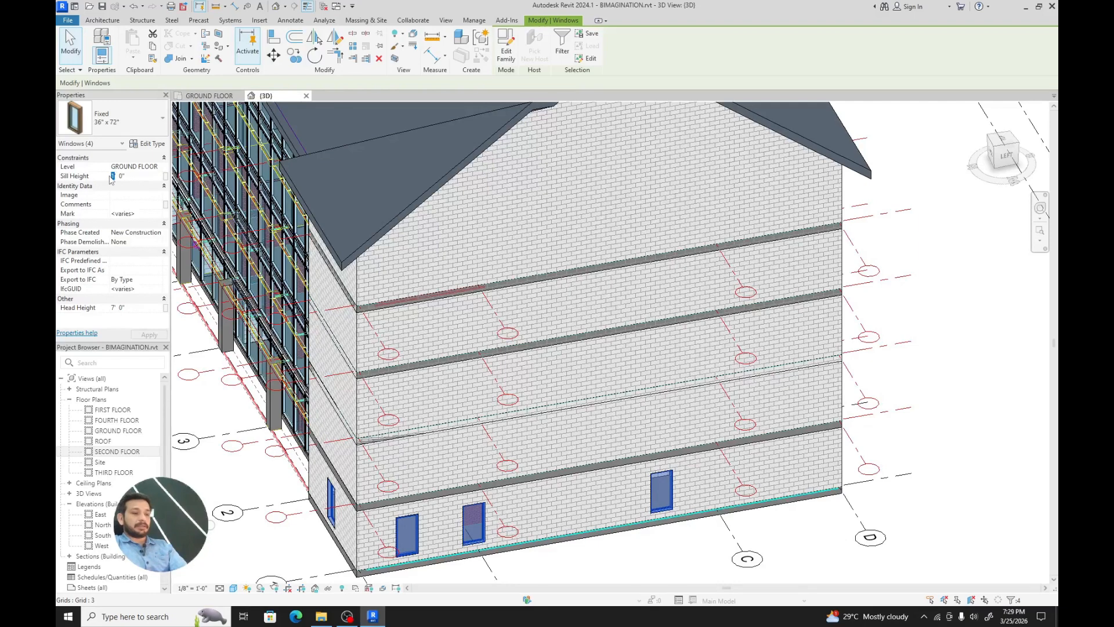
{"action": "type", "text": "2"}
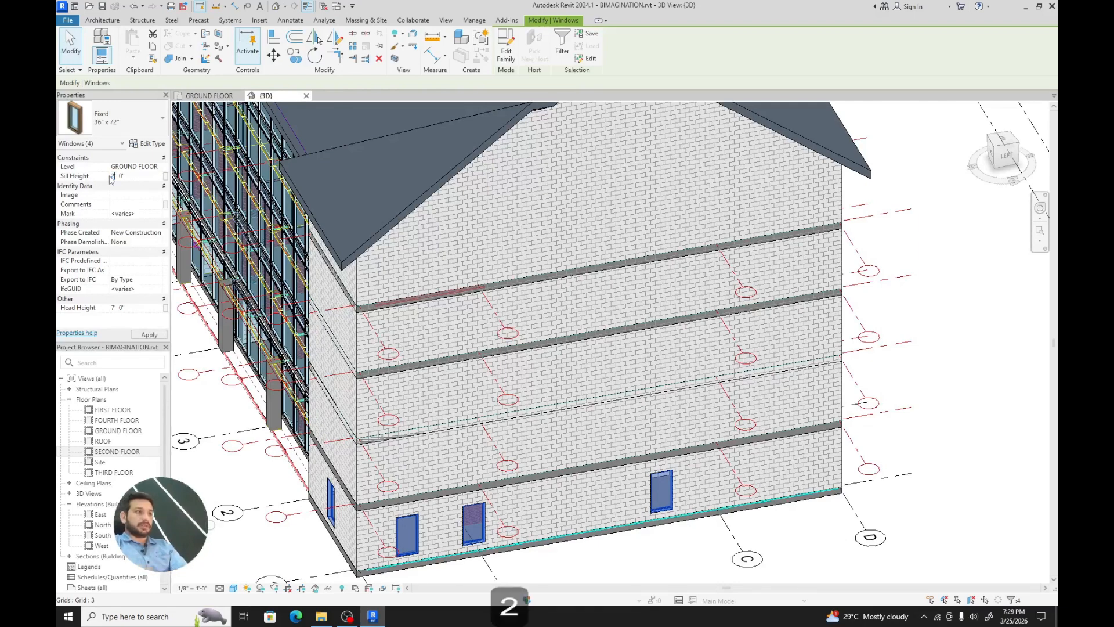
{"action": "left_click", "coordinate": [147, 336]}
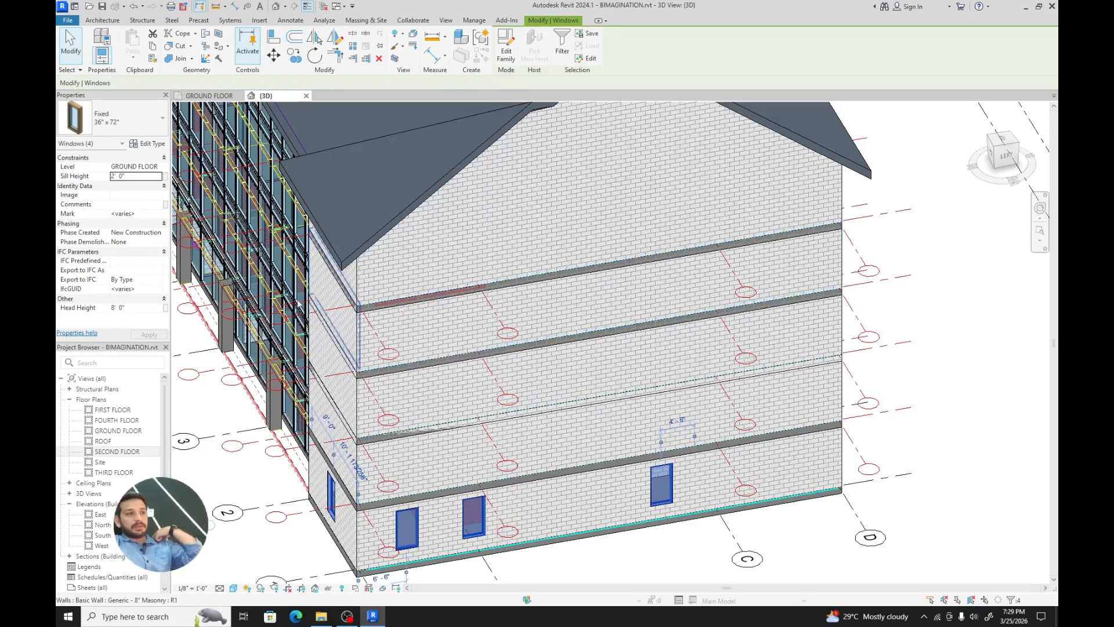
Step: Set the selected windows' sill height back to 1' 0" and clear the selection
{"action": "left_click", "coordinate": [113, 176]}
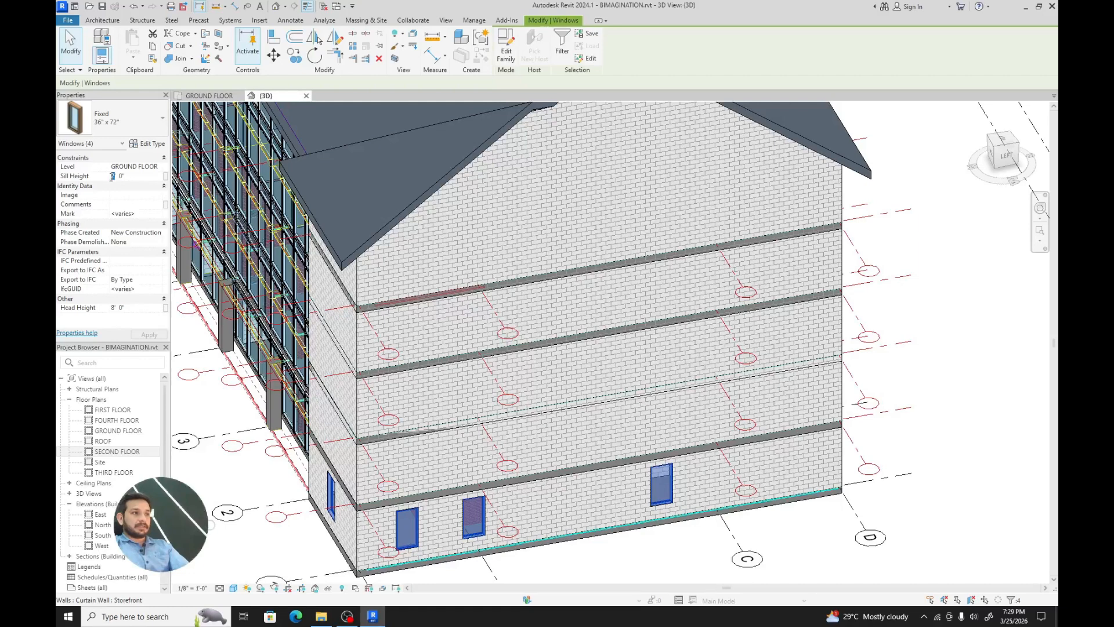
{"action": "type", "text": "1"}
{"action": "left_click", "coordinate": [149, 335]}
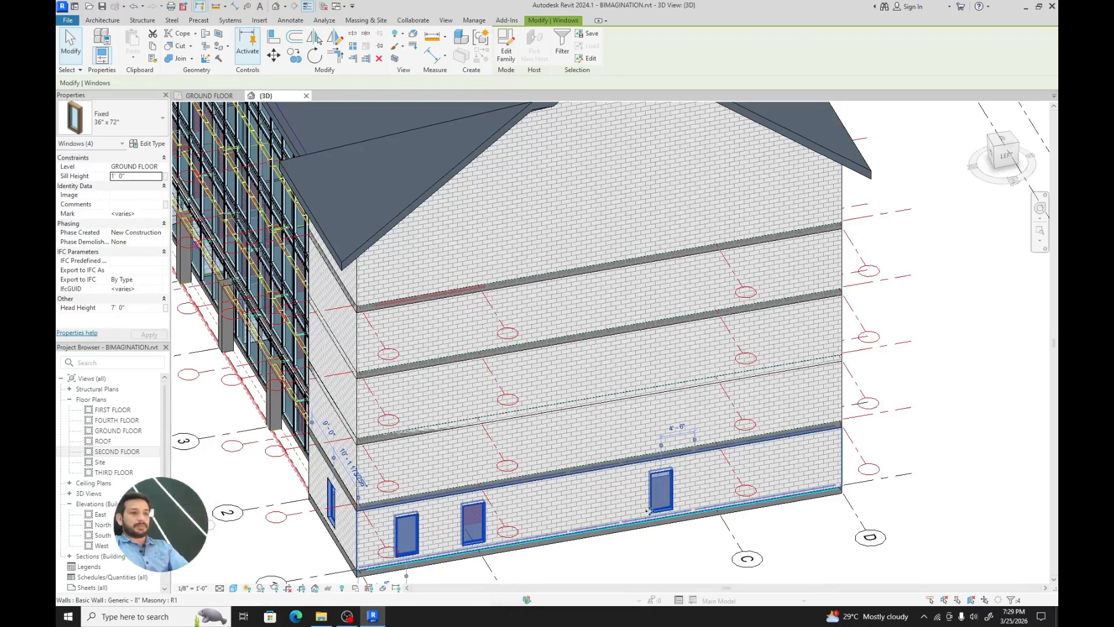
{"action": "key", "text": "Escape"}
Step: Return to the GROUND FLOOR plan, start placing a window and check the available Fixed window sizes
{"action": "left_click", "coordinate": [209, 95]}
{"action": "scroll", "coordinate": [520, 355], "scroll_direction": "down", "scroll_amount": 3}
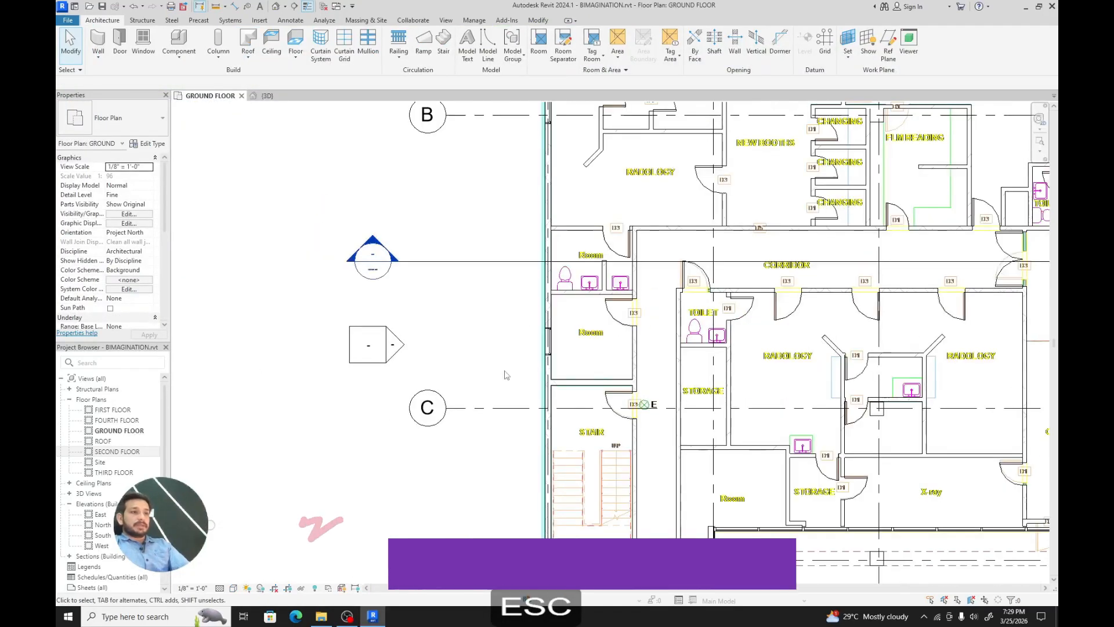
{"action": "middle_click_drag", "start_coordinate": [503, 378], "coordinate": [523, 385]}
{"action": "left_click", "coordinate": [143, 44]}
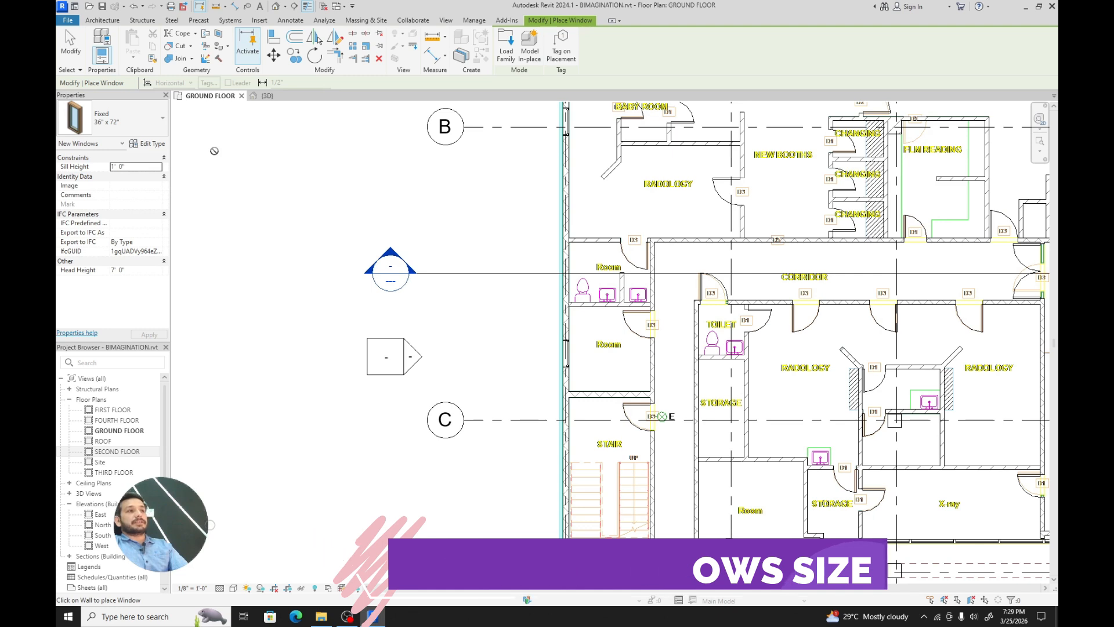
{"action": "left_click", "coordinate": [145, 119]}
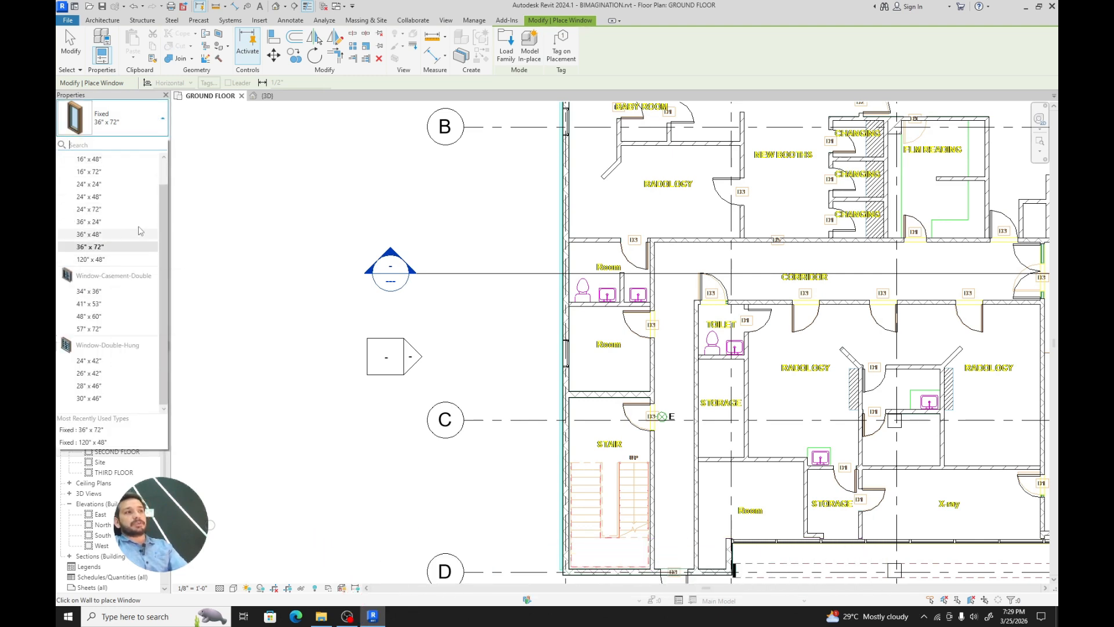
{"action": "key", "text": "Escape"}
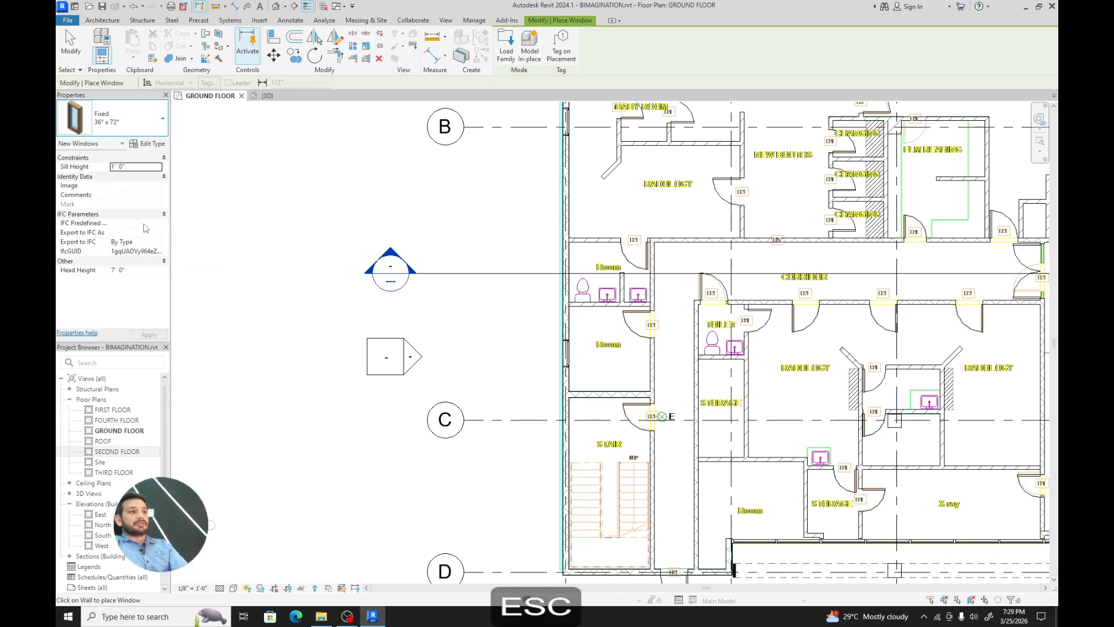
Step: Duplicate the Fixed 36" x 72" window type under the name 60" x 72"
{"action": "left_click", "coordinate": [154, 144]}
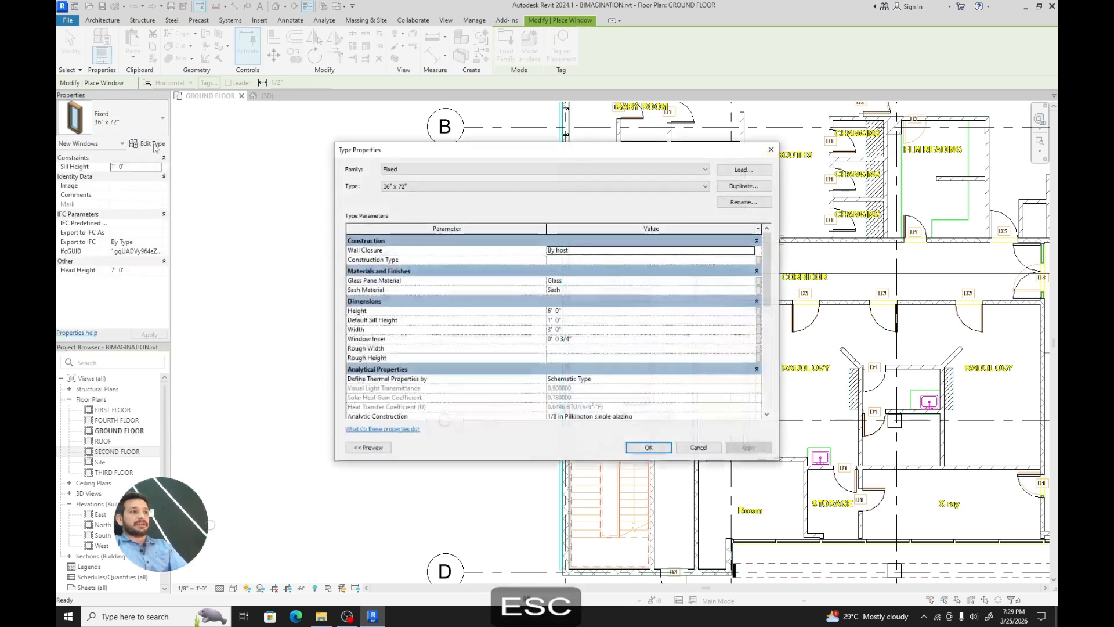
{"action": "left_click", "coordinate": [734, 187]}
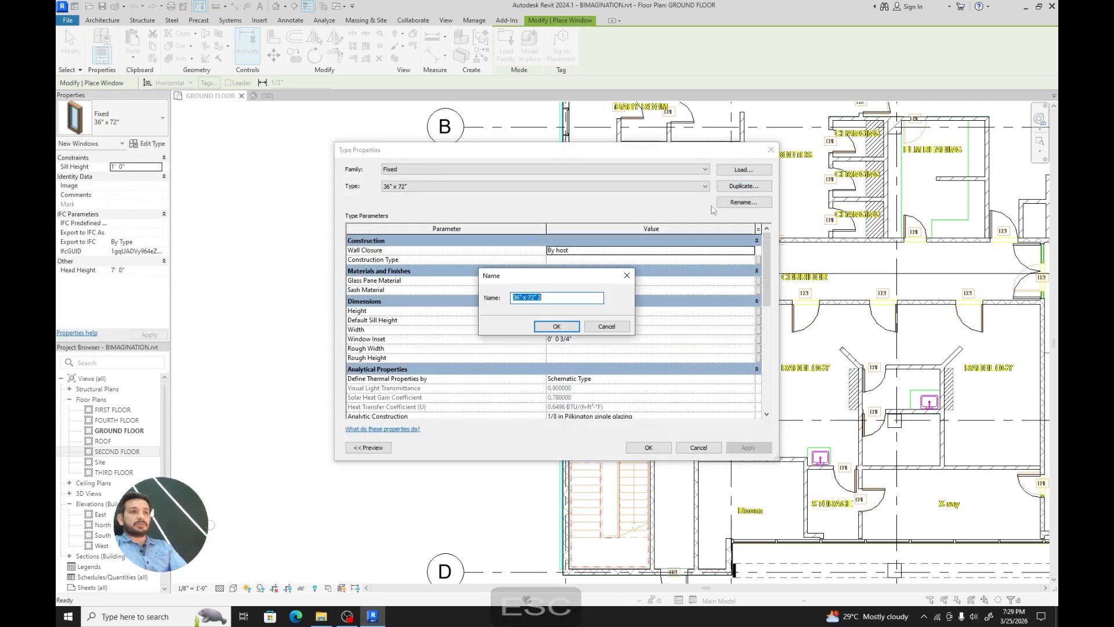
{"action": "key", "text": "BackSpace"}
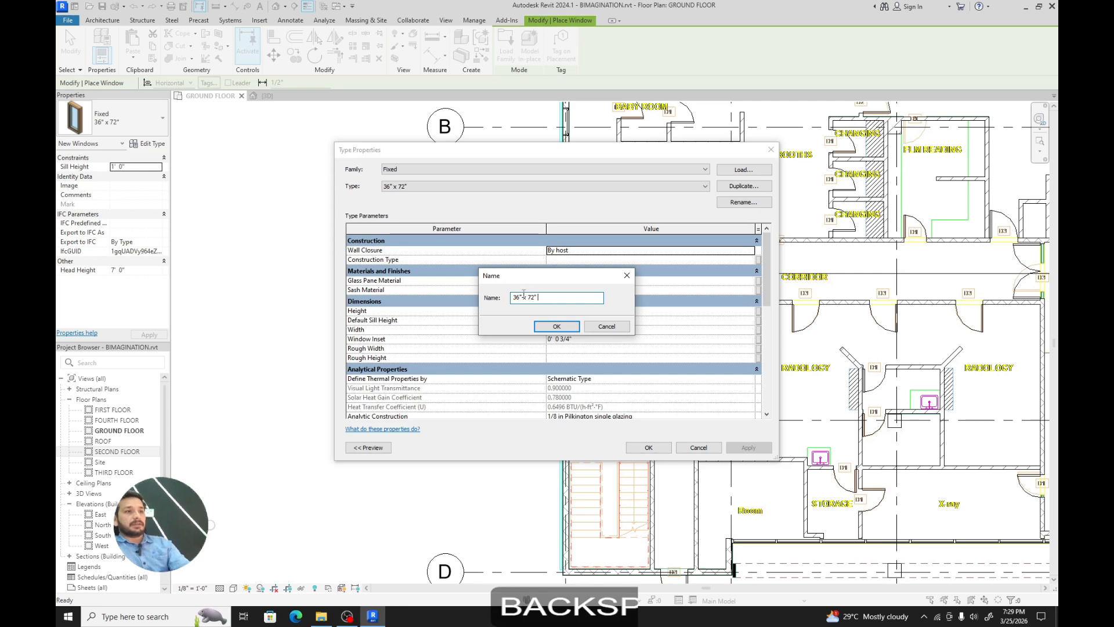
{"action": "double_click", "coordinate": [518, 298]}
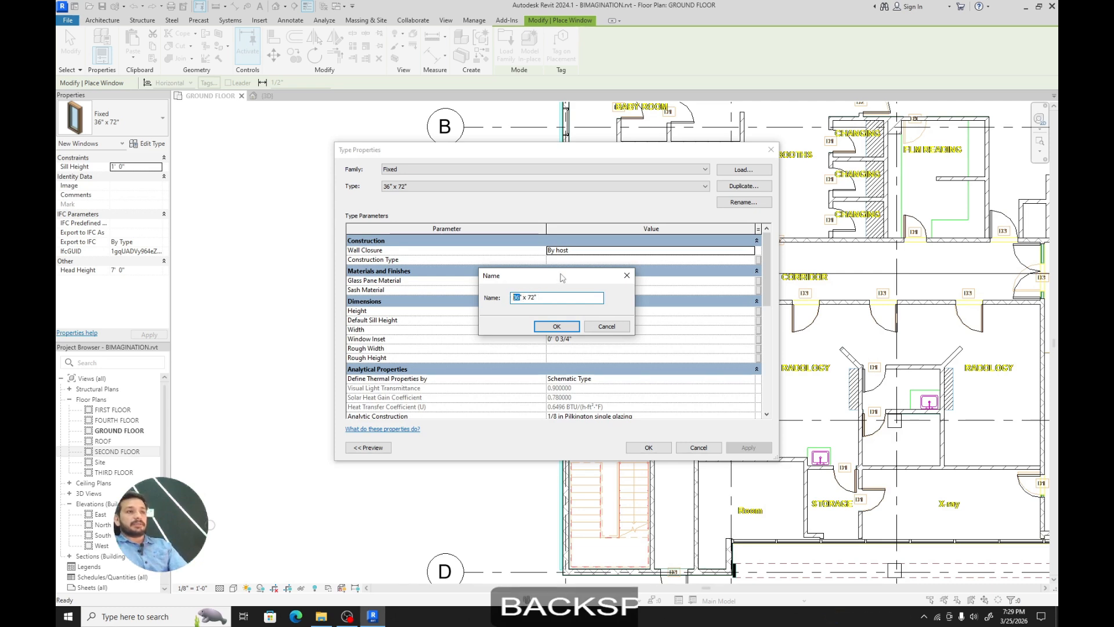
{"action": "left_click_drag", "start_coordinate": [562, 277], "coordinate": [576, 284]}
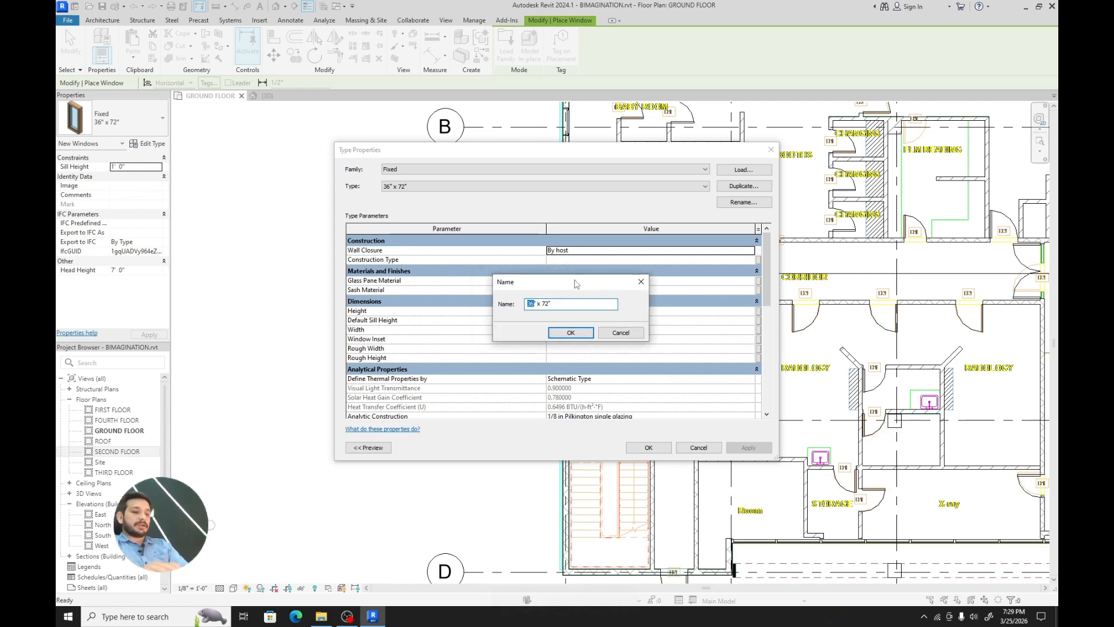
{"action": "type", "text": "60"}
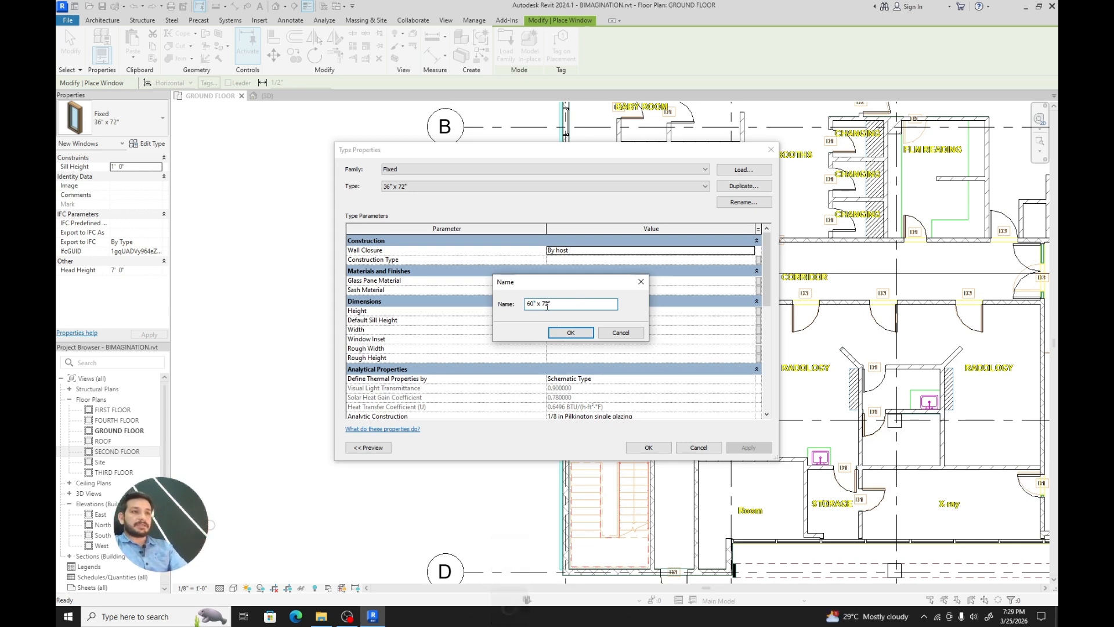
{"action": "left_click", "coordinate": [570, 332]}
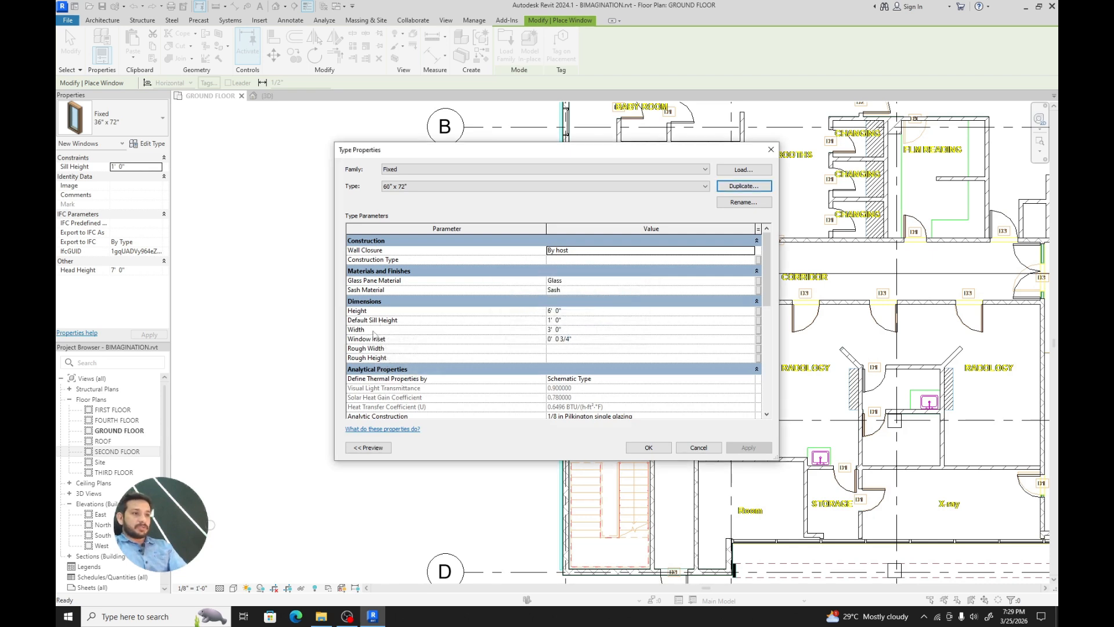
Step: Set the 60" x 72" type's width to 5' 0" and place one in the radiology room's exterior wall, 5'-0" from the cross wall below
{"action": "left_click", "coordinate": [550, 330]}
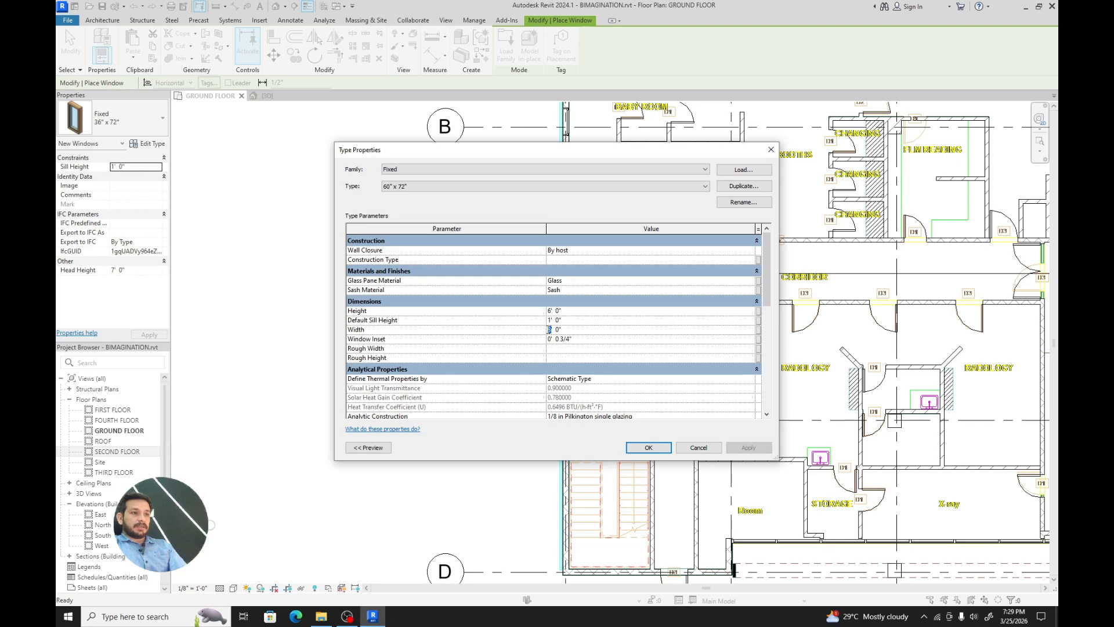
{"action": "type", "text": "5"}
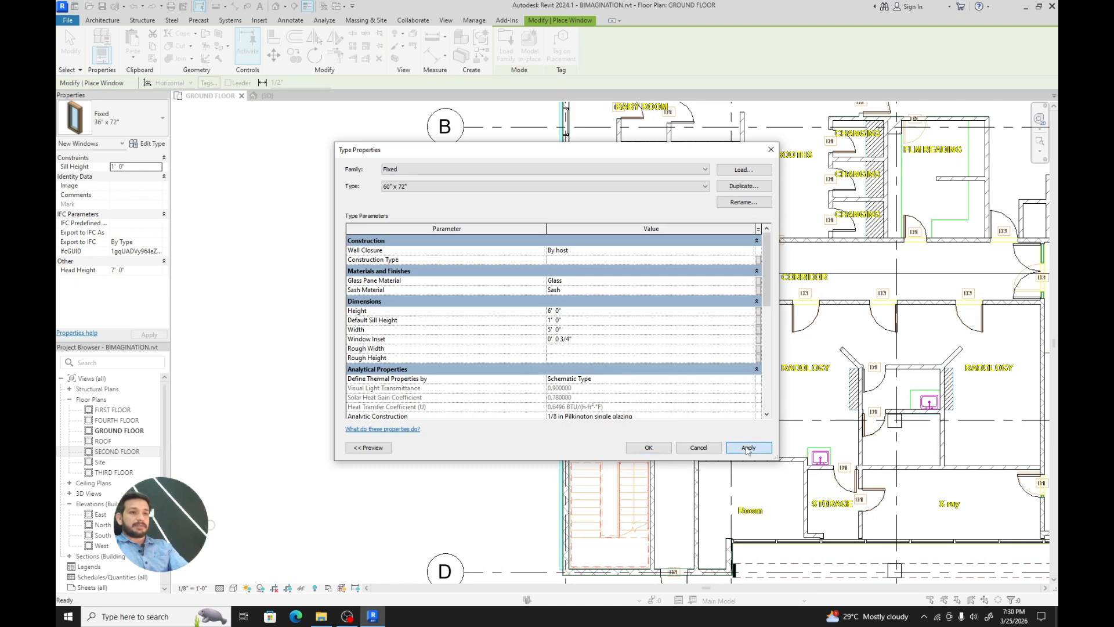
{"action": "left_click", "coordinate": [744, 451]}
{"action": "left_click", "coordinate": [648, 447]}
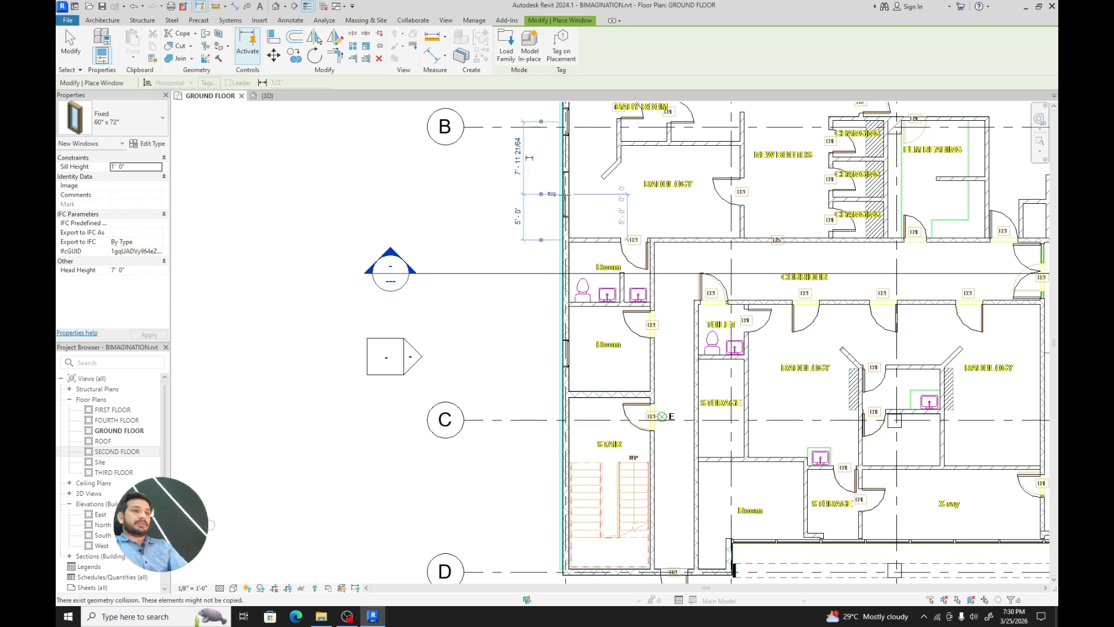
Step: Inspect the newly placed 60" x 72" window in the default 3D view and end window placement
{"action": "key", "text": "Escape"}
{"action": "left_click", "coordinate": [267, 96]}
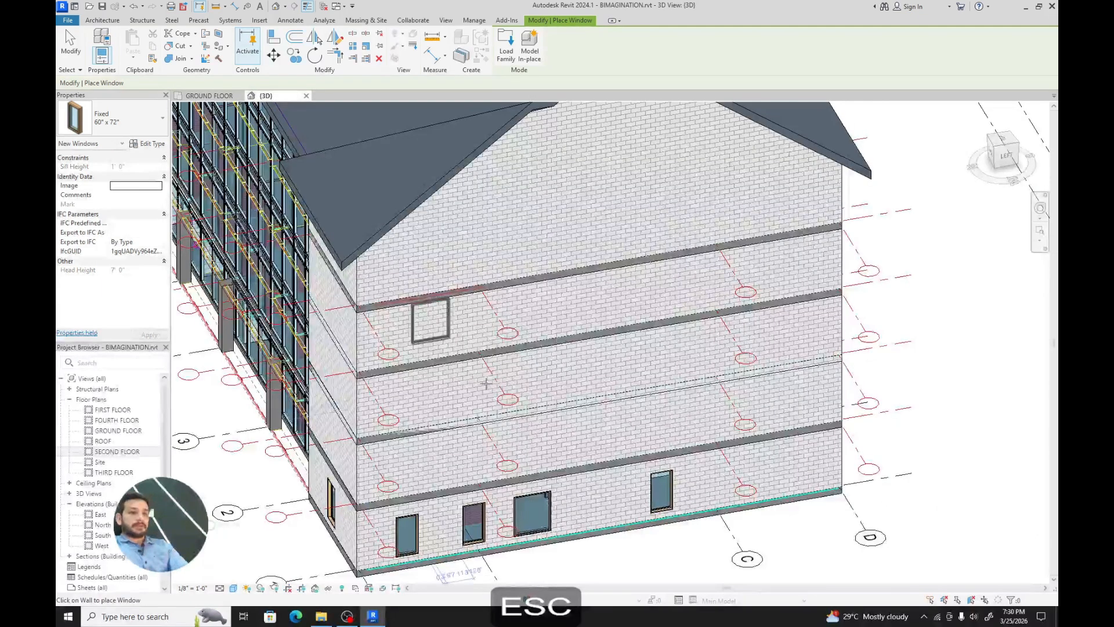
{"action": "key", "text": "Escape"}
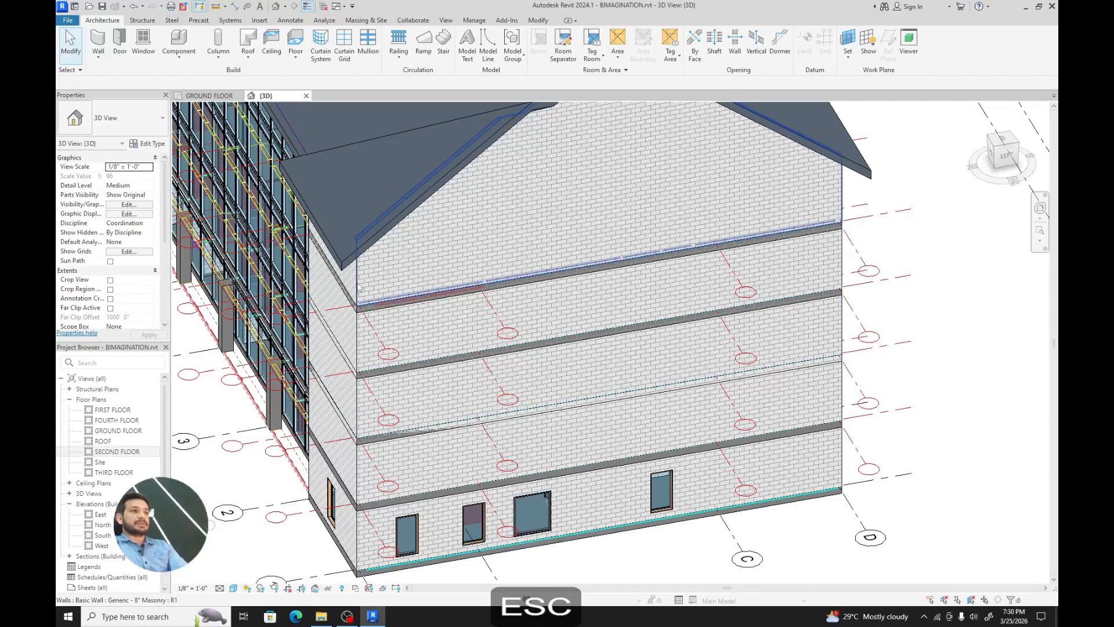
Step: Reopen the GROUND FLOOR plan, restart window placement and review the window families and types already loaded
{"action": "left_click", "coordinate": [198, 97]}
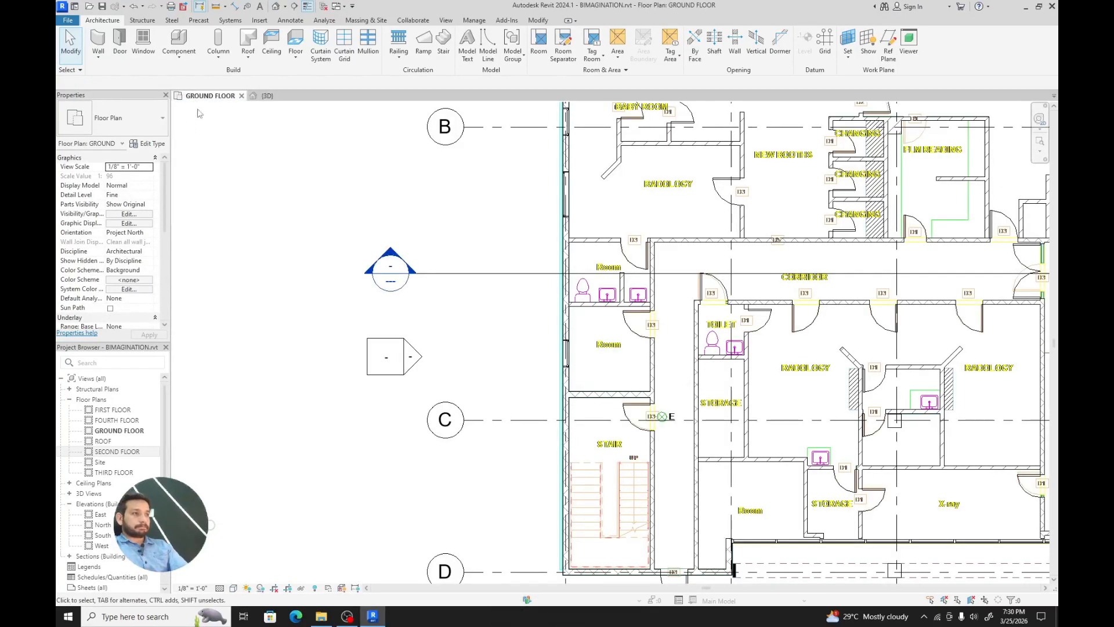
{"action": "key", "text": "Escape"}
{"action": "key", "text": "w"}
{"action": "key", "text": "n"}
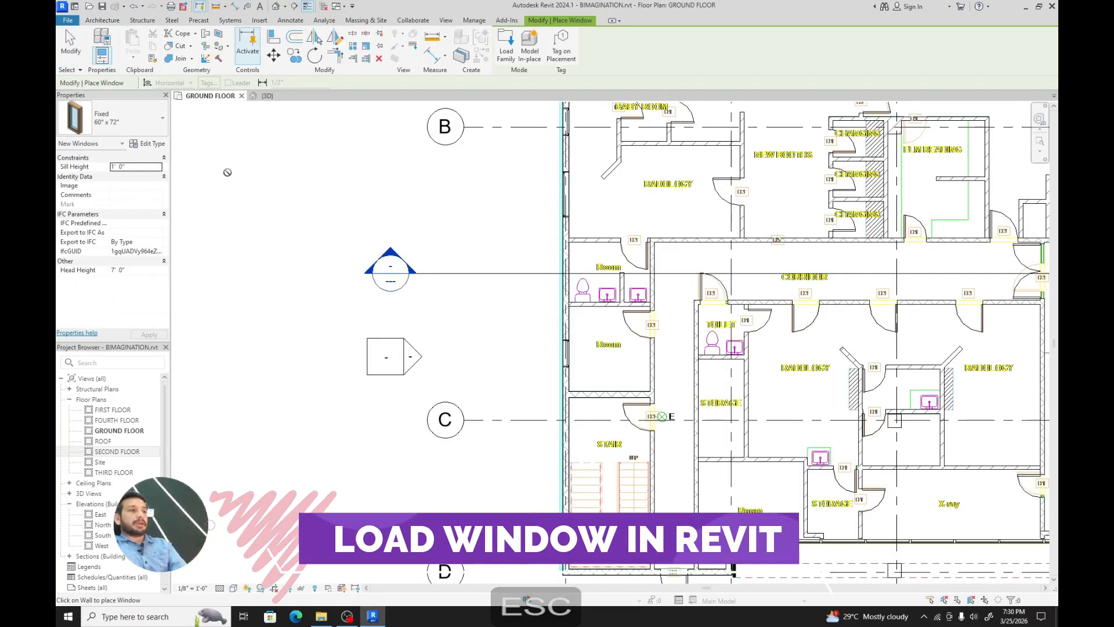
{"action": "left_click", "coordinate": [155, 132]}
{"action": "scroll", "coordinate": [111, 267], "scroll_direction": "up", "scroll_amount": 3}
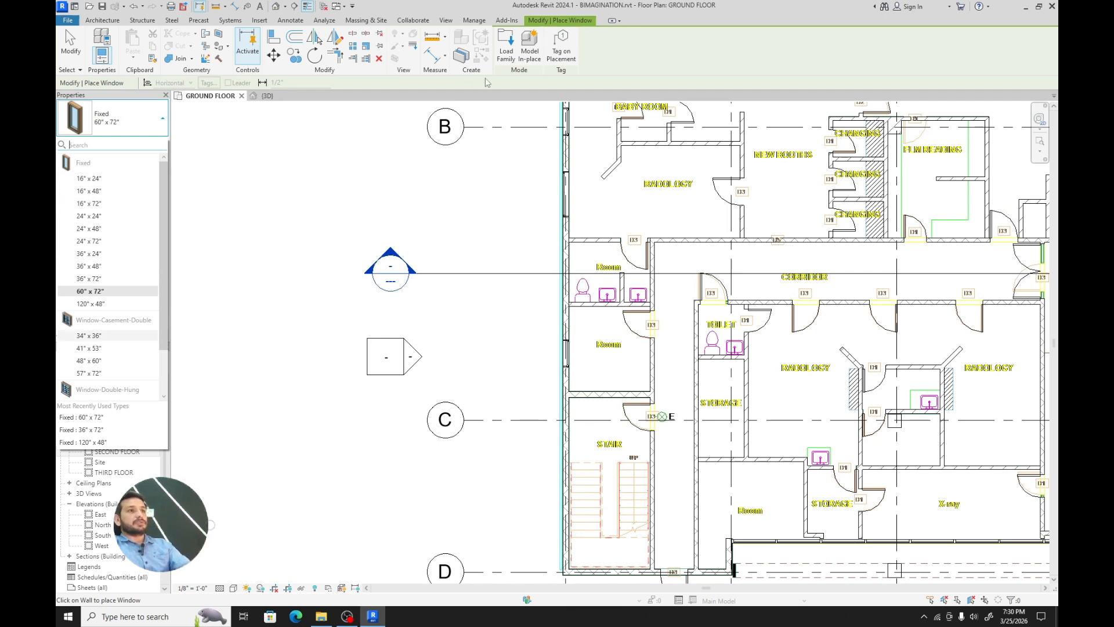
Step: Load the Window-Casement-Multi-Sash-Horizontal.rfa family from the Windows folder of the US library
{"action": "left_click", "coordinate": [507, 54]}
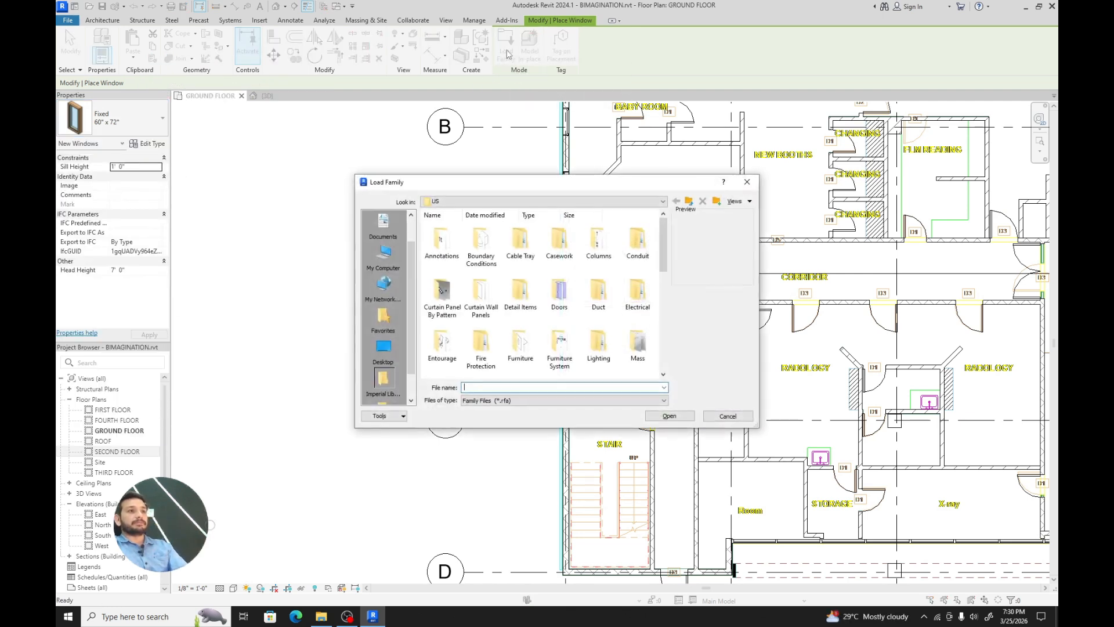
{"action": "left_click_drag", "start_coordinate": [661, 243], "coordinate": [659, 344]}
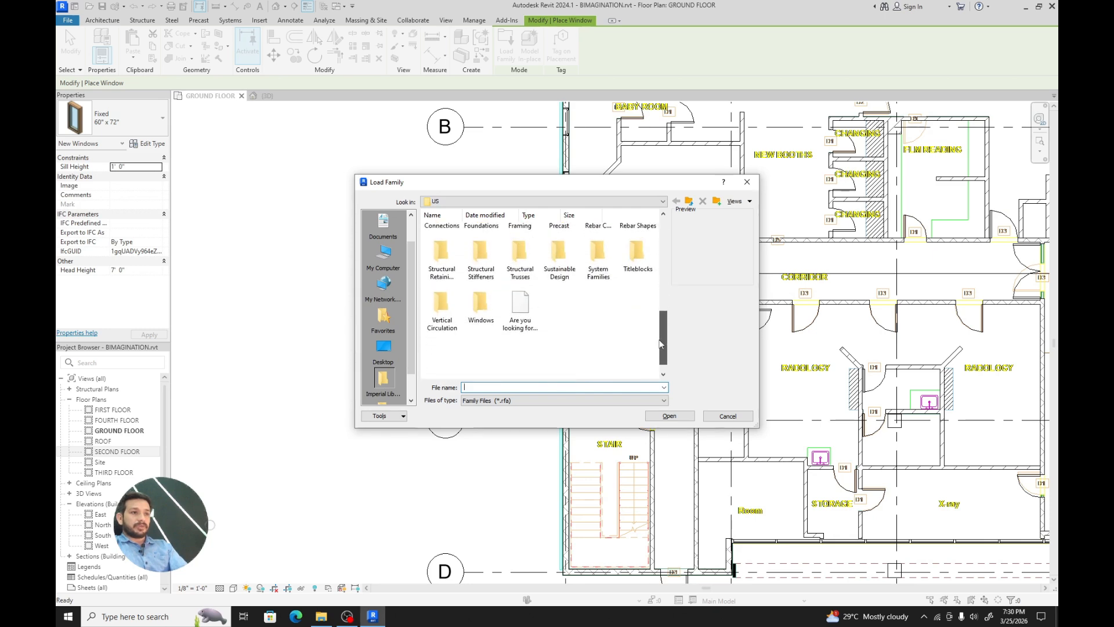
{"action": "double_click", "coordinate": [481, 313]}
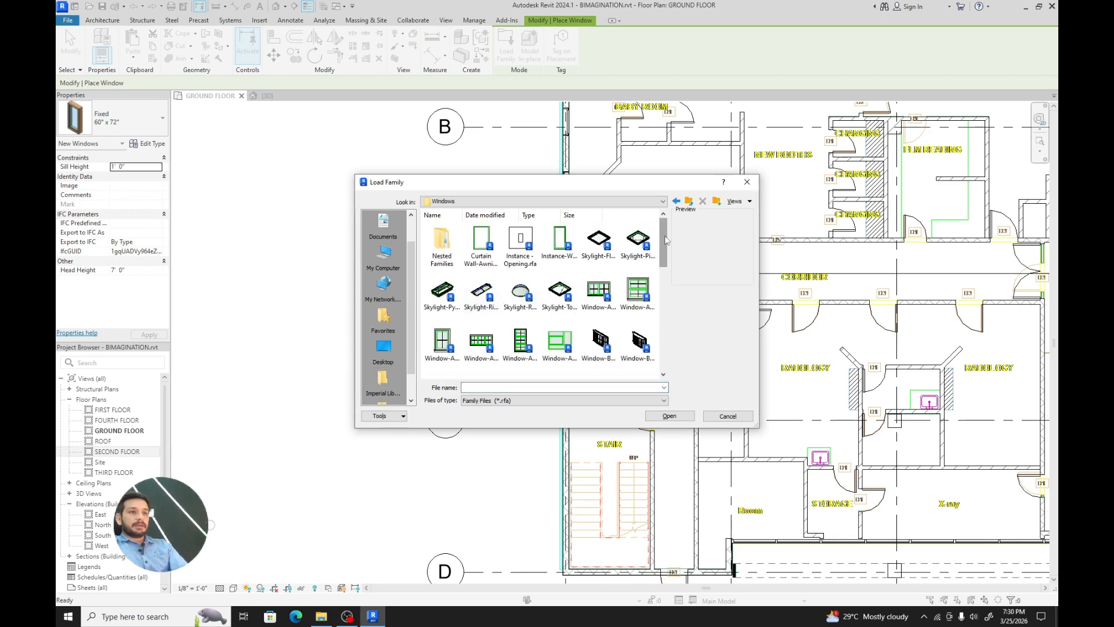
{"action": "left_click_drag", "start_coordinate": [666, 240], "coordinate": [662, 309]}
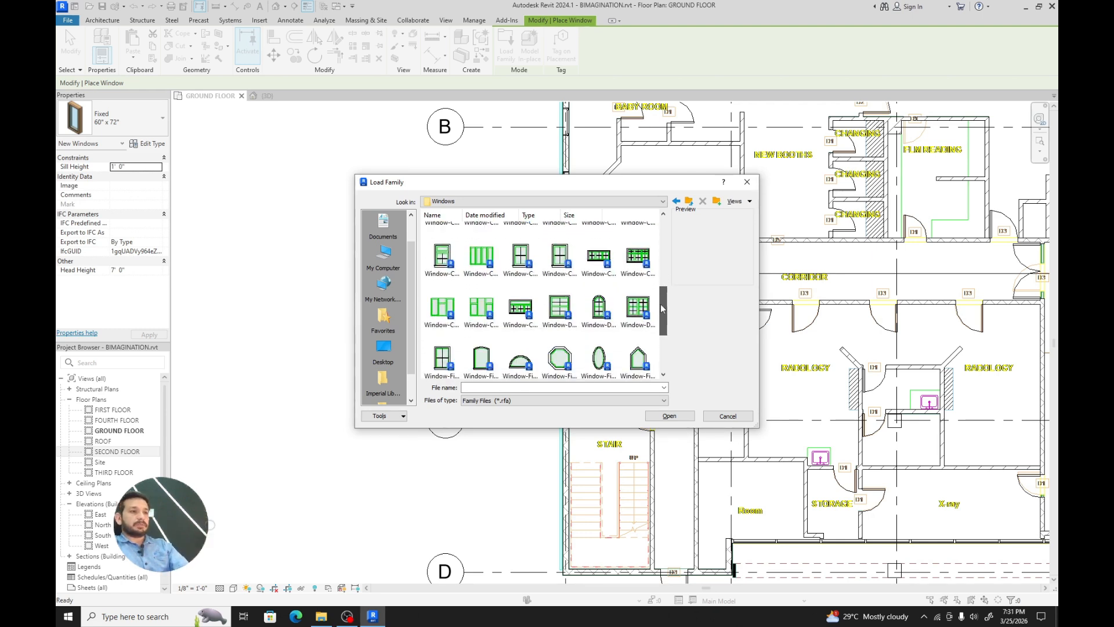
{"action": "left_click", "coordinate": [475, 265]}
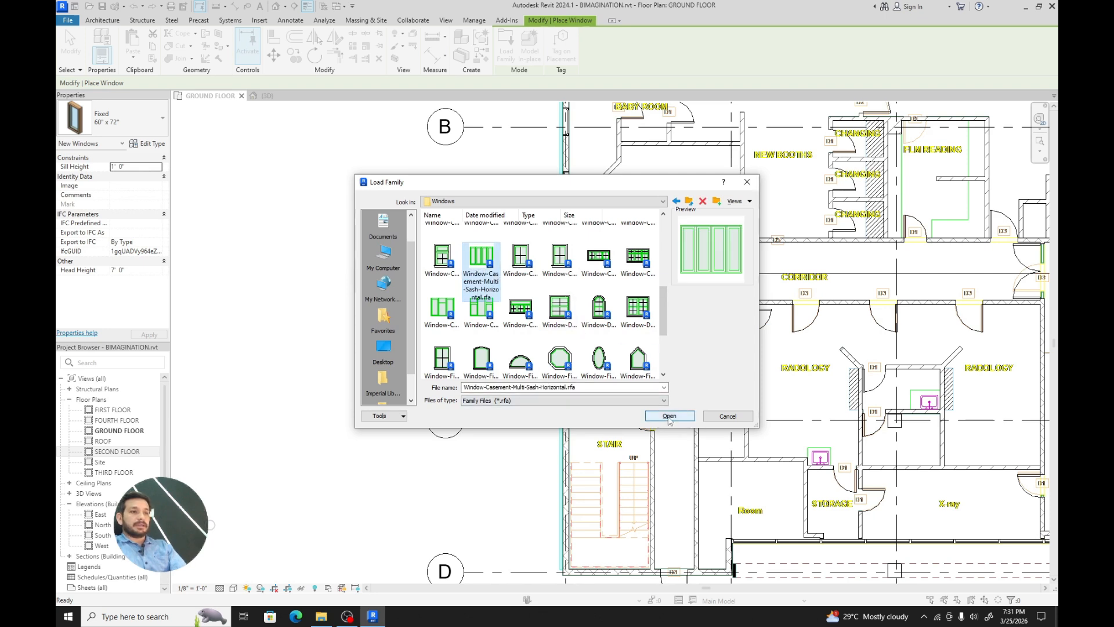
{"action": "left_click", "coordinate": [669, 416]}
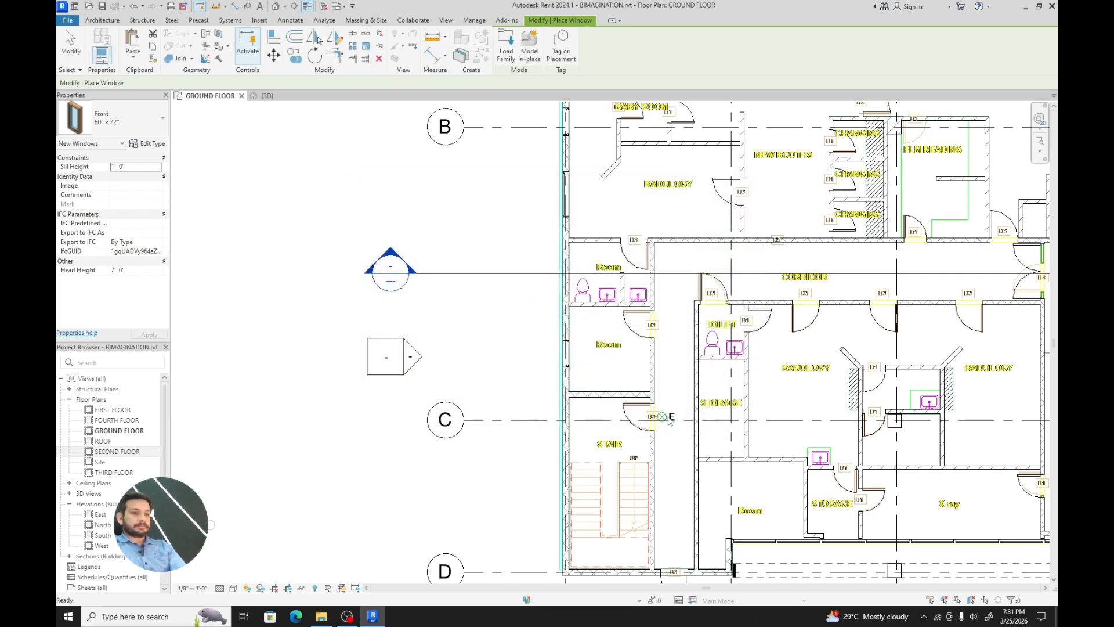
Step: Review the sizes of the loaded multi-sash casement family and the type properties of its 72" x 53" type
{"action": "left_click", "coordinate": [133, 125]}
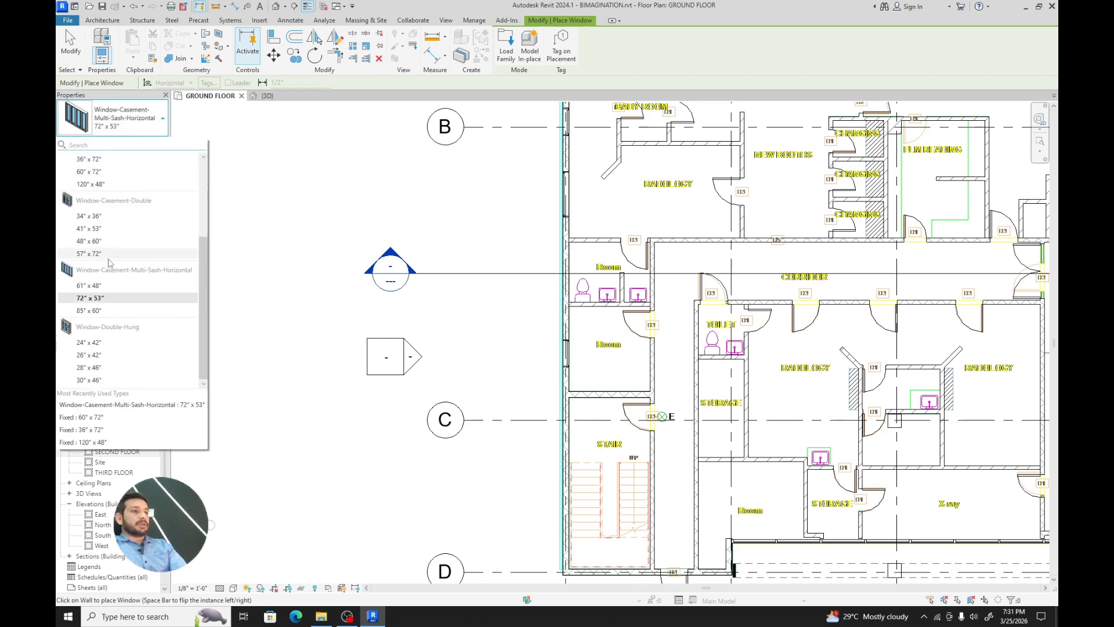
{"action": "mouse_move", "coordinate": [101, 273]}
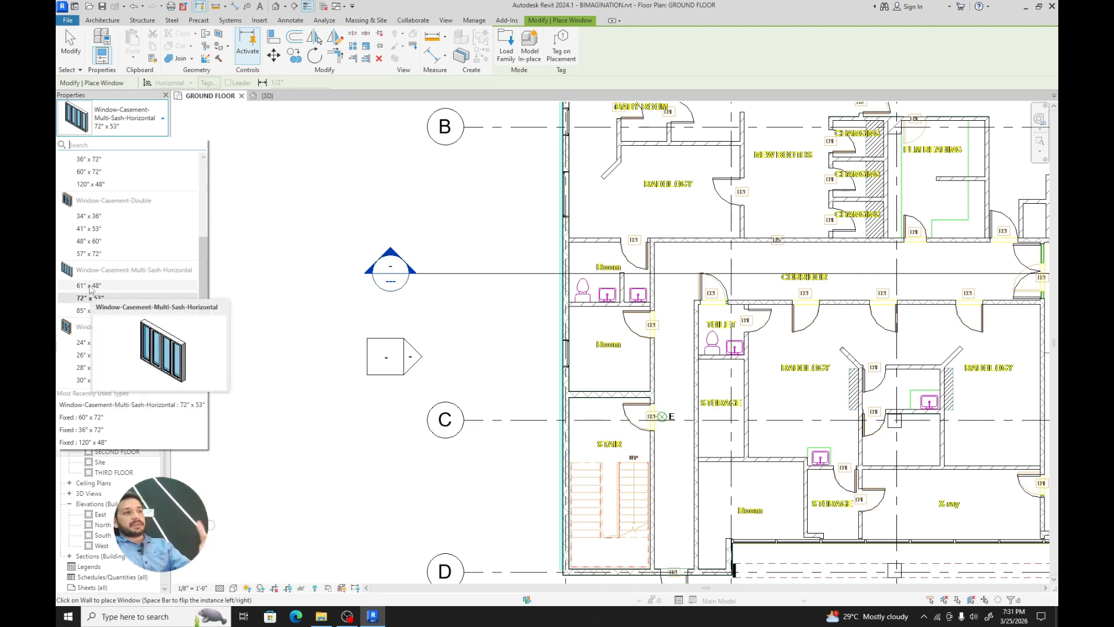
{"action": "key", "text": "Escape"}
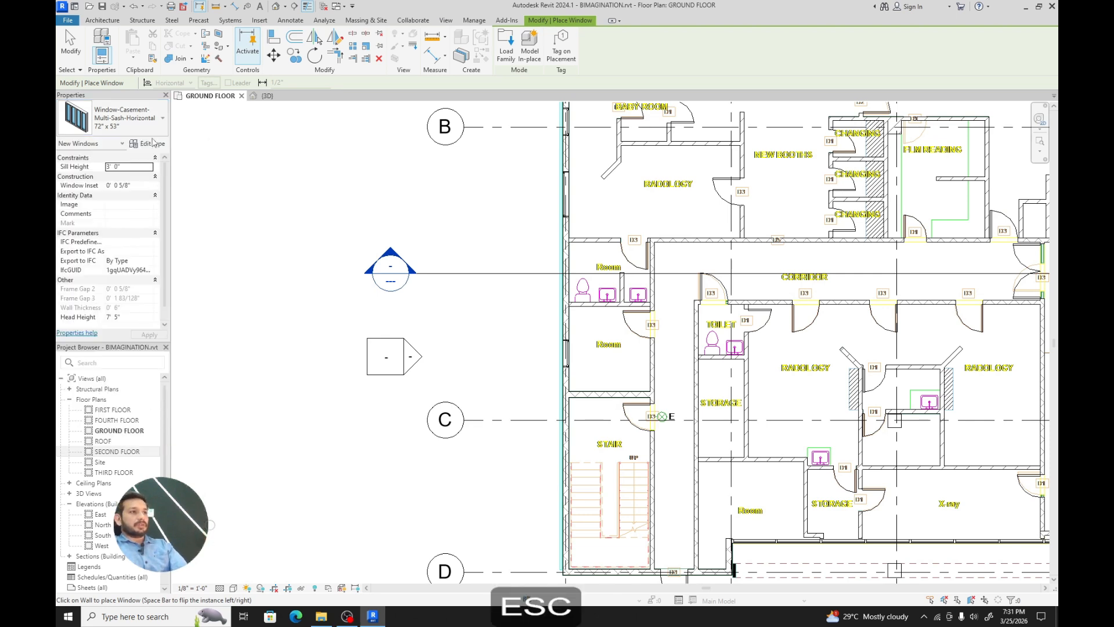
{"action": "left_click", "coordinate": [154, 146]}
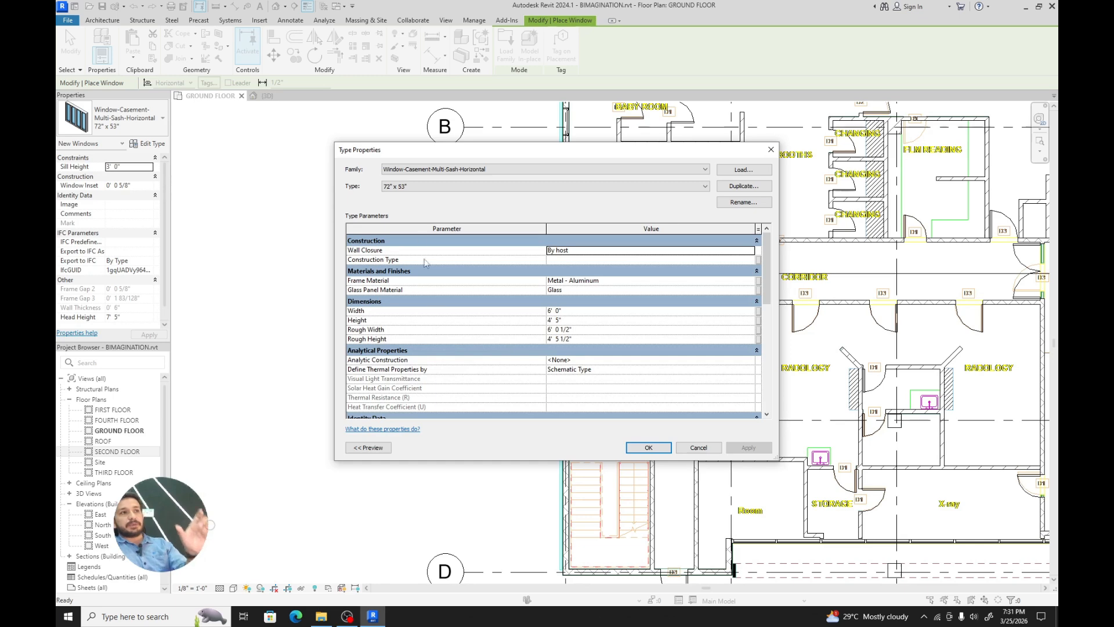
{"action": "left_click", "coordinate": [771, 150]}
Step: Place a Window-Casement-Multi-Sash-Horizontal 85" x 60" window in the stair's exterior wall, about 9'-0" from the wall at grid D
{"action": "left_click", "coordinate": [139, 123]}
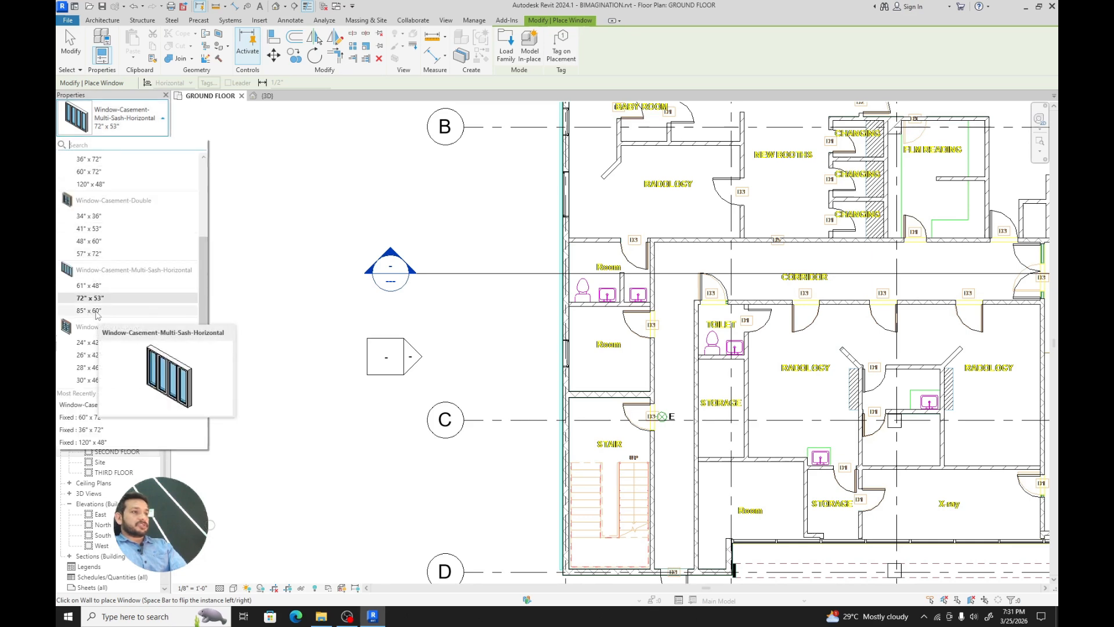
{"action": "left_click", "coordinate": [88, 310]}
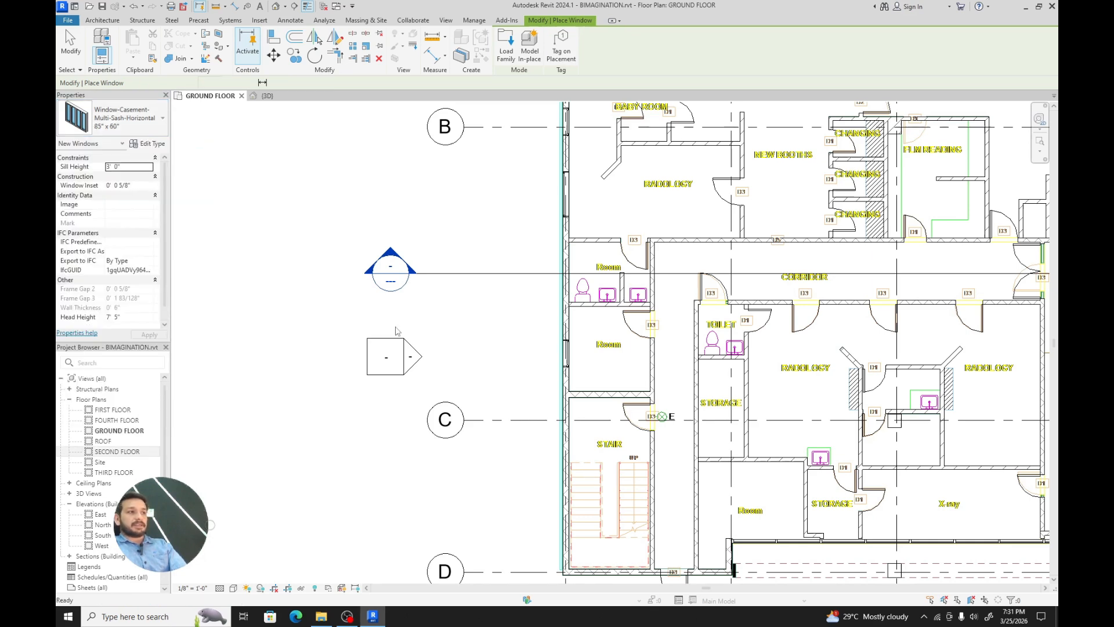
{"action": "middle_click_drag", "start_coordinate": [567, 446], "coordinate": [712, 401]}
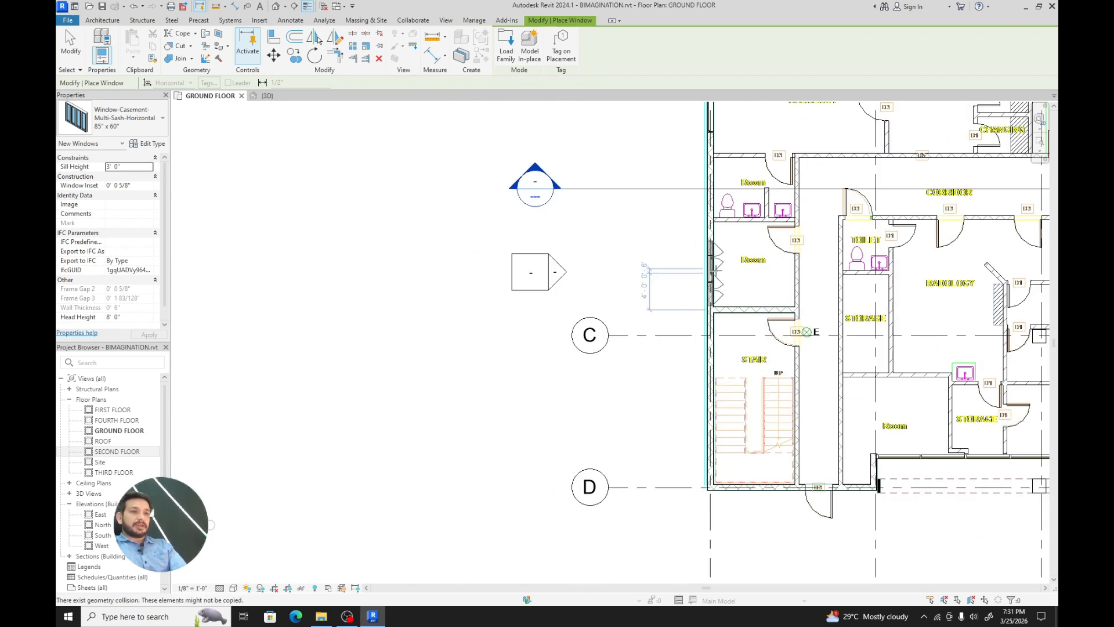
{"action": "scroll", "coordinate": [711, 399], "scroll_direction": "up", "scroll_amount": 3}
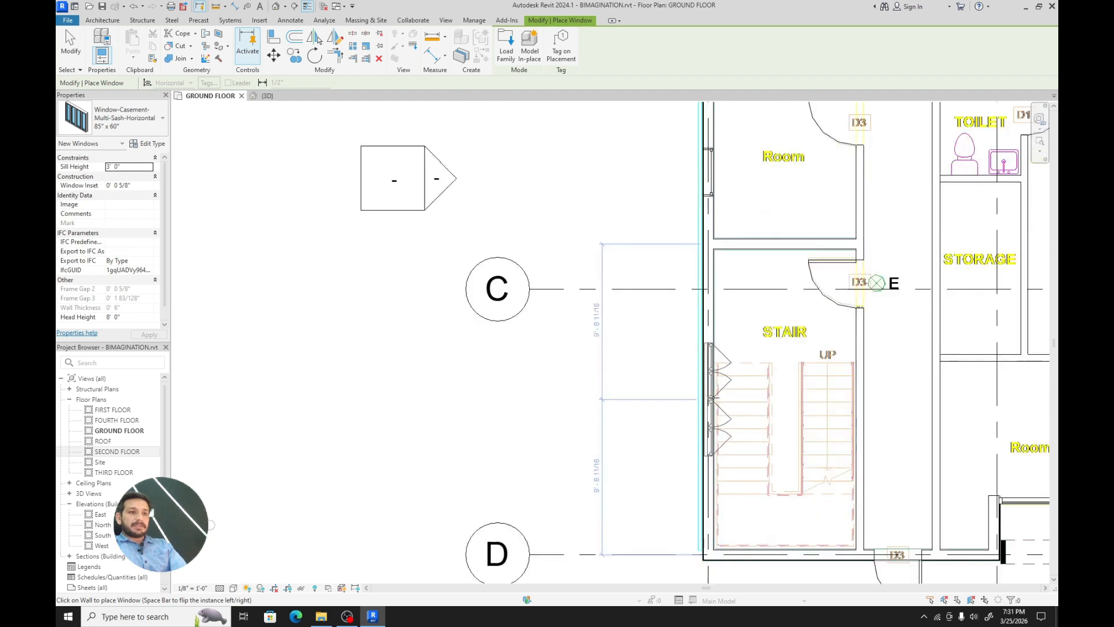
{"action": "scroll", "coordinate": [711, 399], "scroll_direction": "down", "scroll_amount": 2}
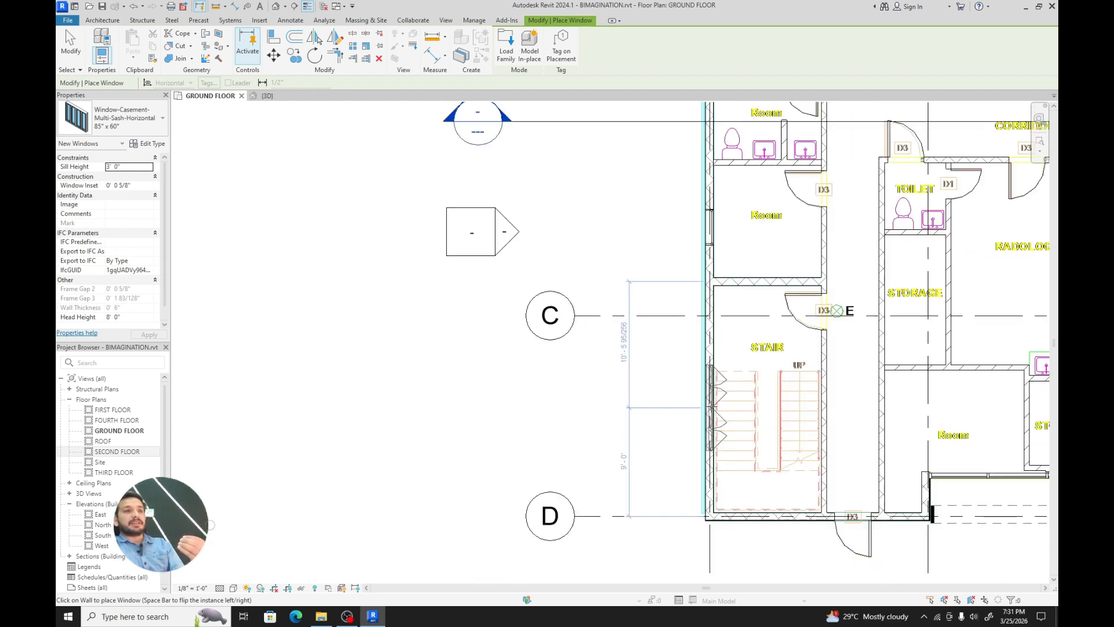
{"action": "left_click", "coordinate": [686, 409]}
{"action": "scroll", "coordinate": [642, 409], "scroll_direction": "up", "scroll_amount": 2}
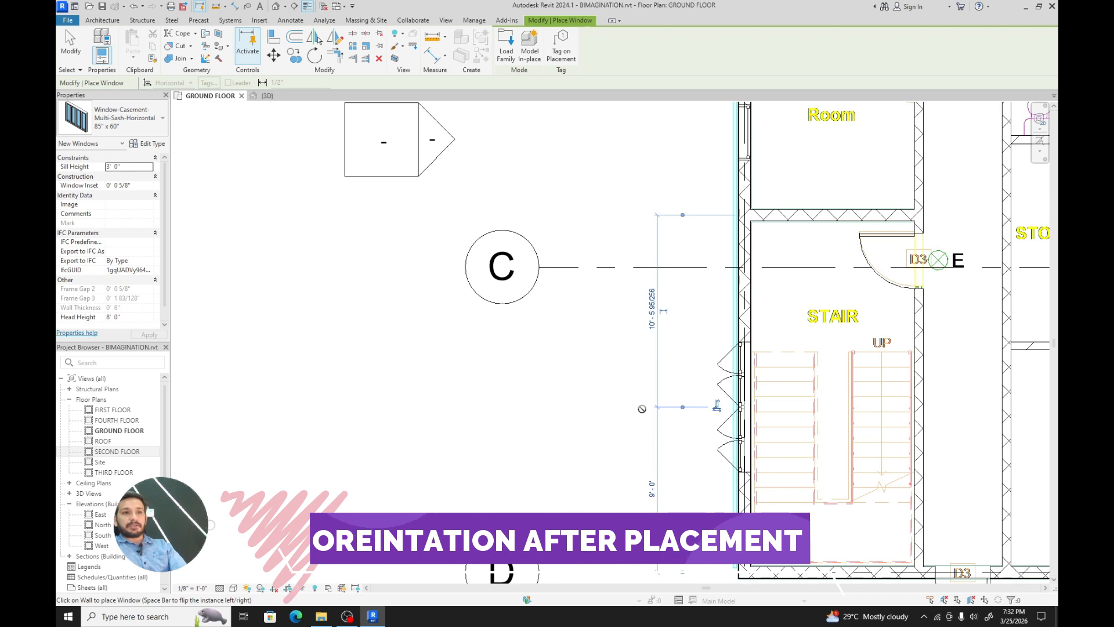
Step: End window placement and flip the facing of the multi-sash casement window in the stair's exterior wall inward and back outward
{"action": "scroll", "coordinate": [642, 408], "scroll_direction": "up", "scroll_amount": 1}
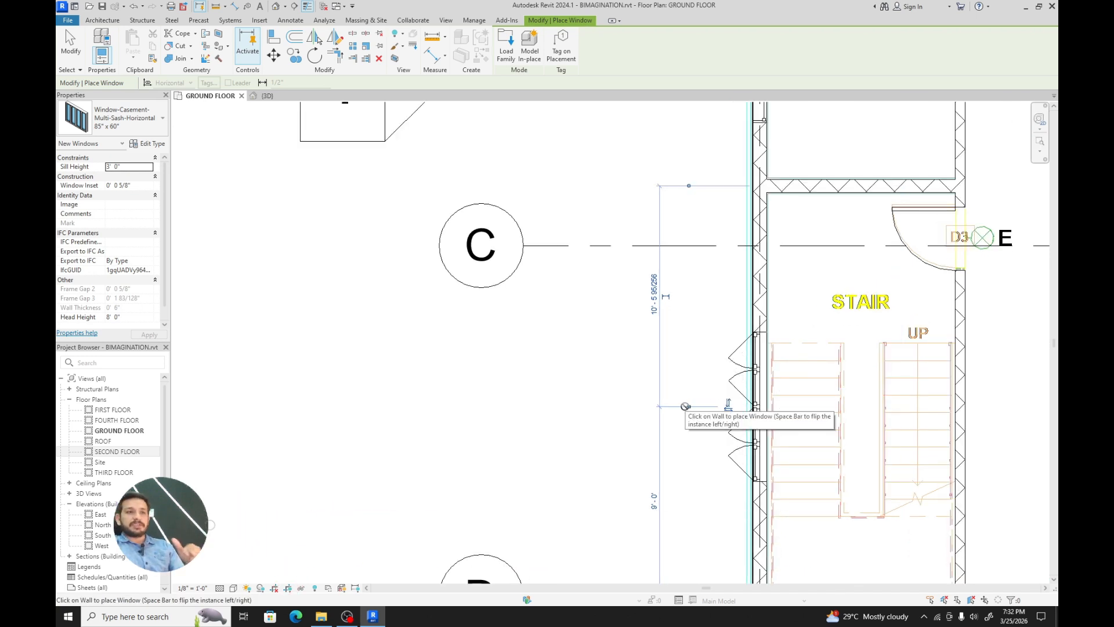
{"action": "key", "text": "Escape"}
{"action": "key", "text": "Escape"}
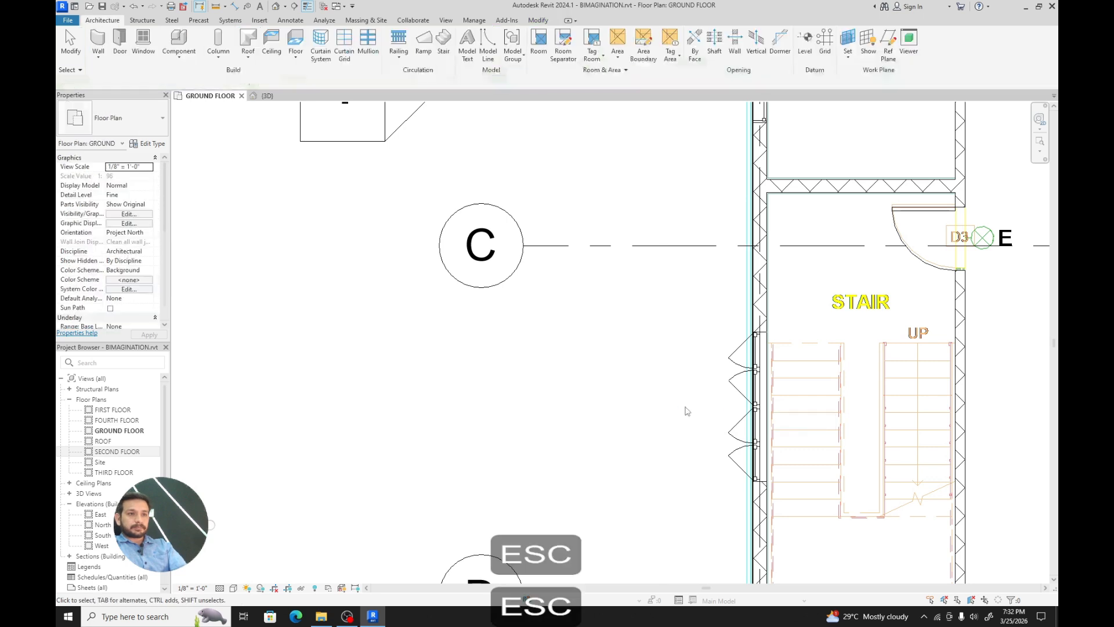
{"action": "left_click", "coordinate": [736, 402]}
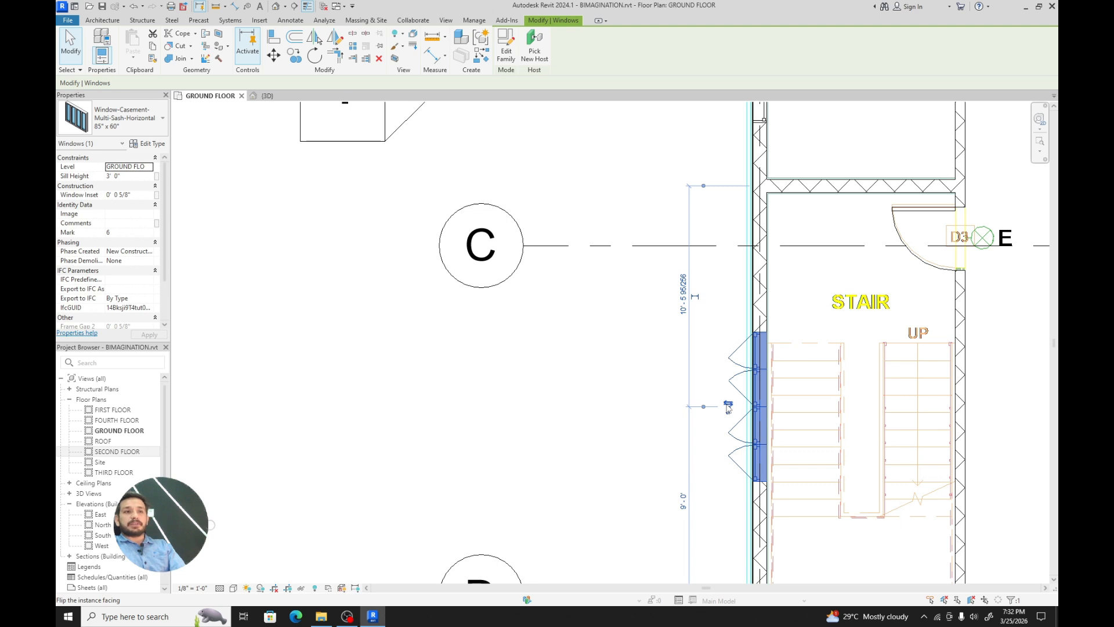
{"action": "left_click", "coordinate": [728, 405]}
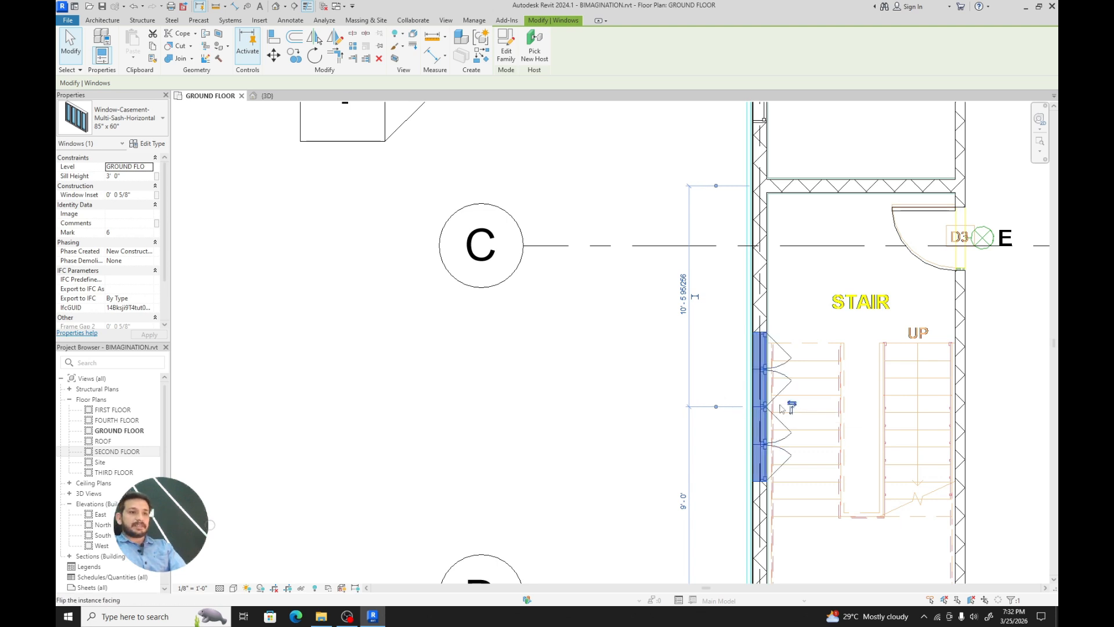
{"action": "scroll", "coordinate": [622, 407], "scroll_direction": "down", "scroll_amount": 4}
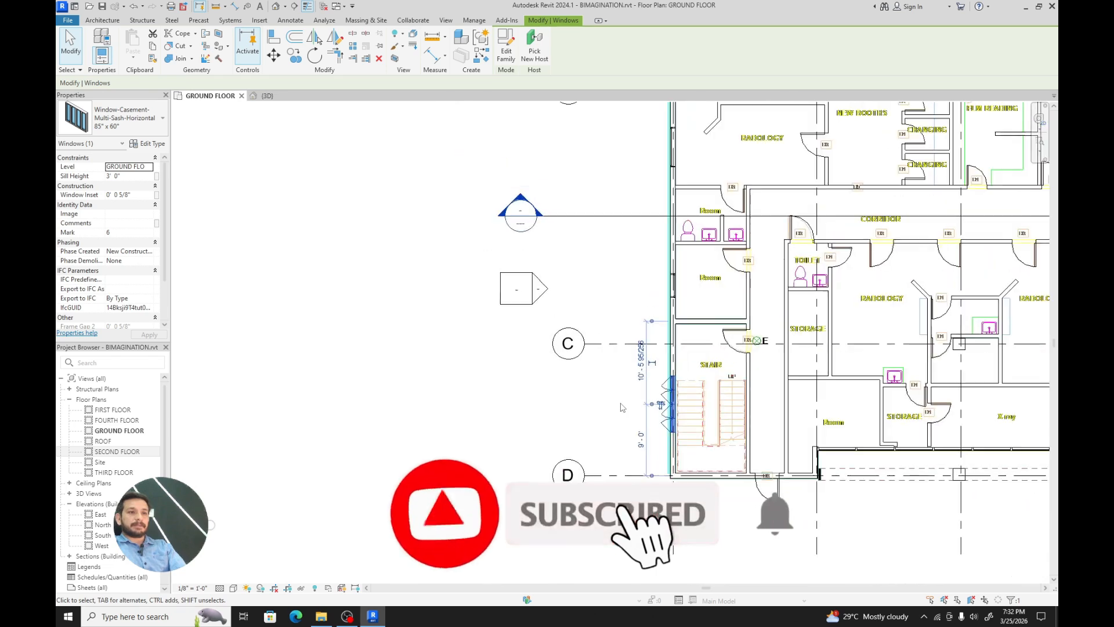
{"action": "scroll", "coordinate": [622, 408], "scroll_direction": "down", "scroll_amount": 5}
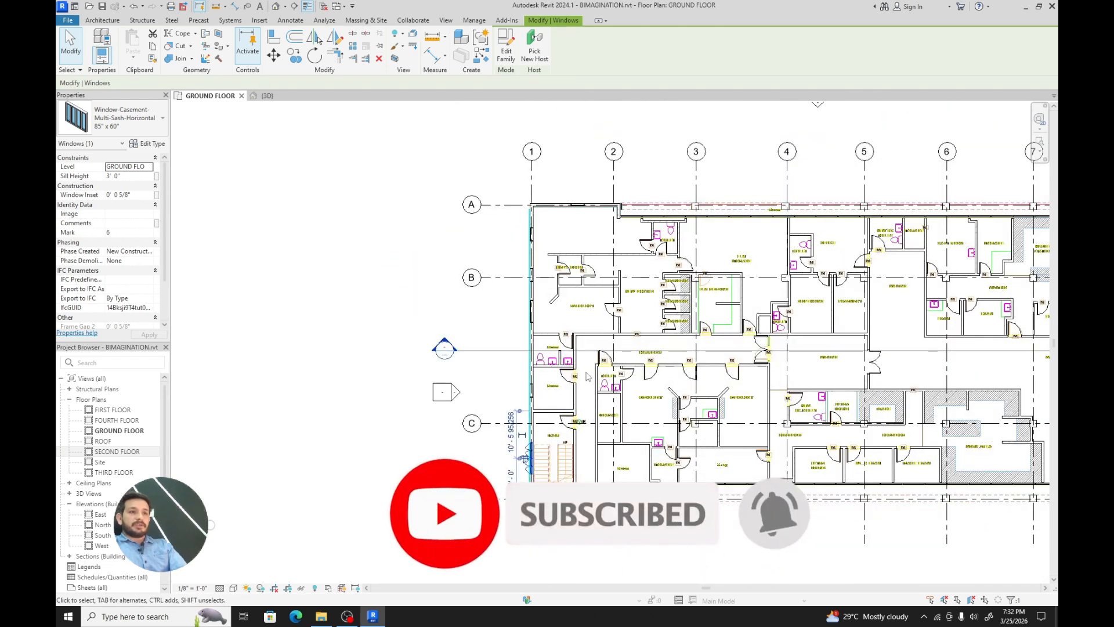